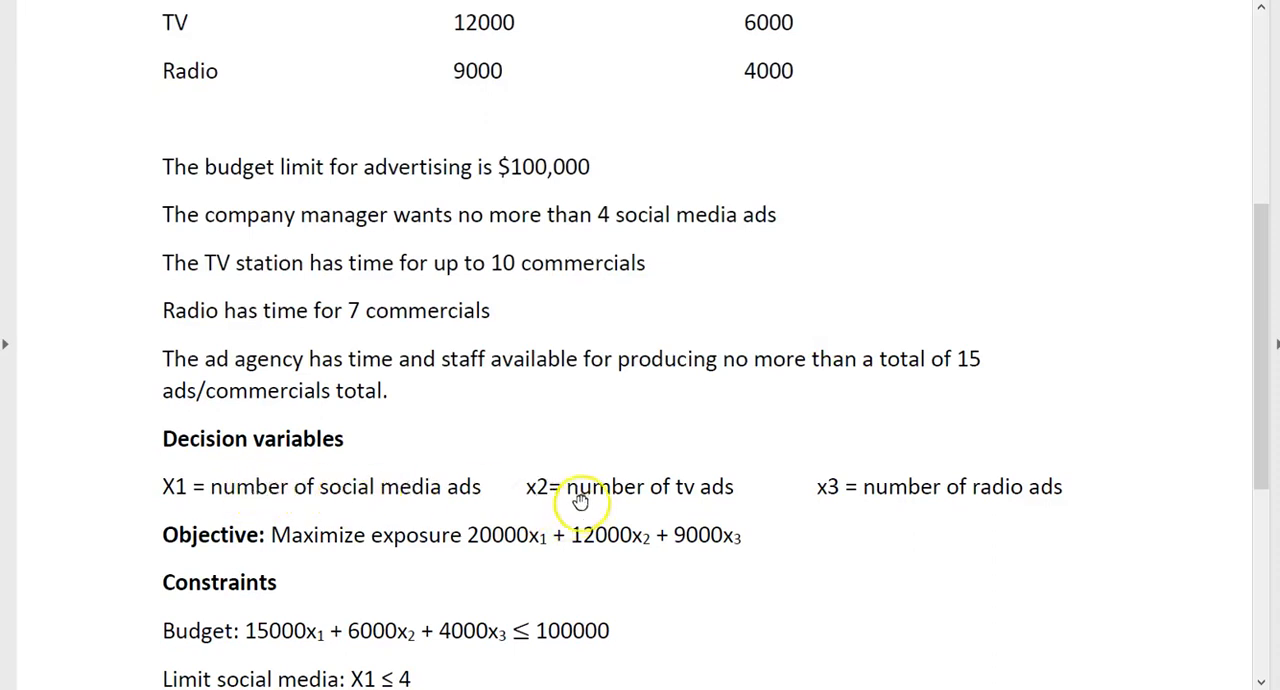
Review the advertising problem's exposure and cost table, limits, decision variables, objective and constraints in the document.
scroll(1055, 372, "up", 1)
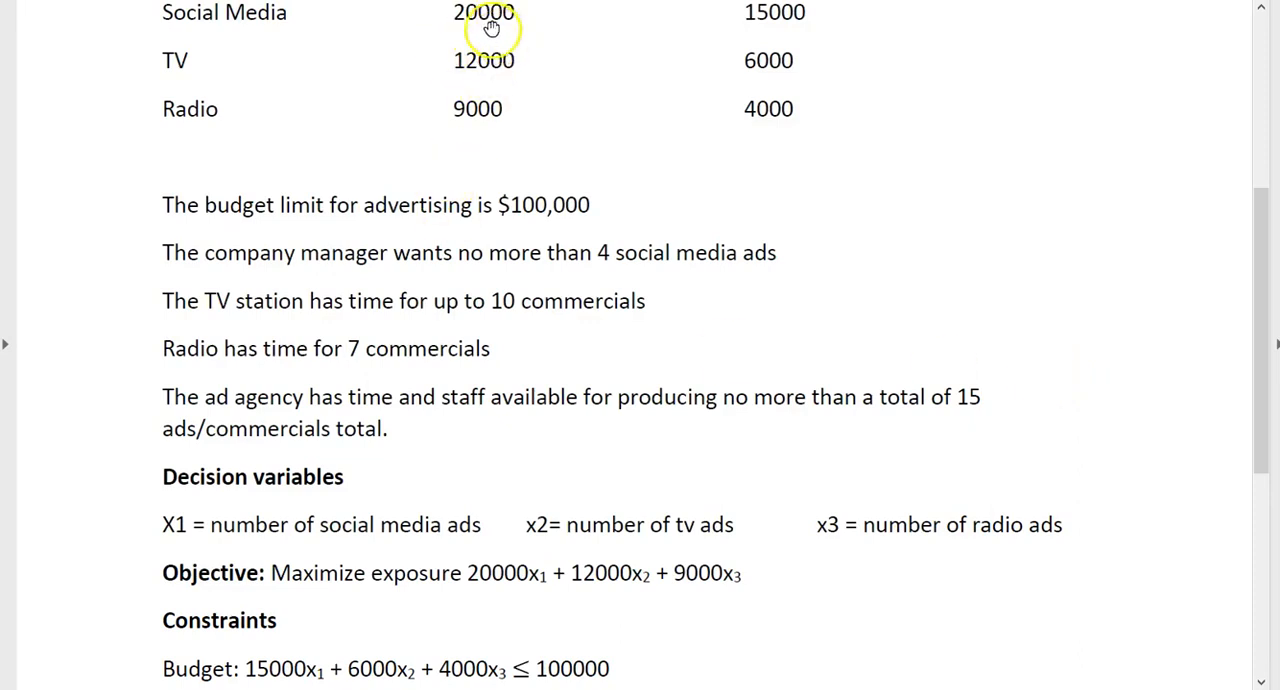
scroll(513, 67, "up", 1)
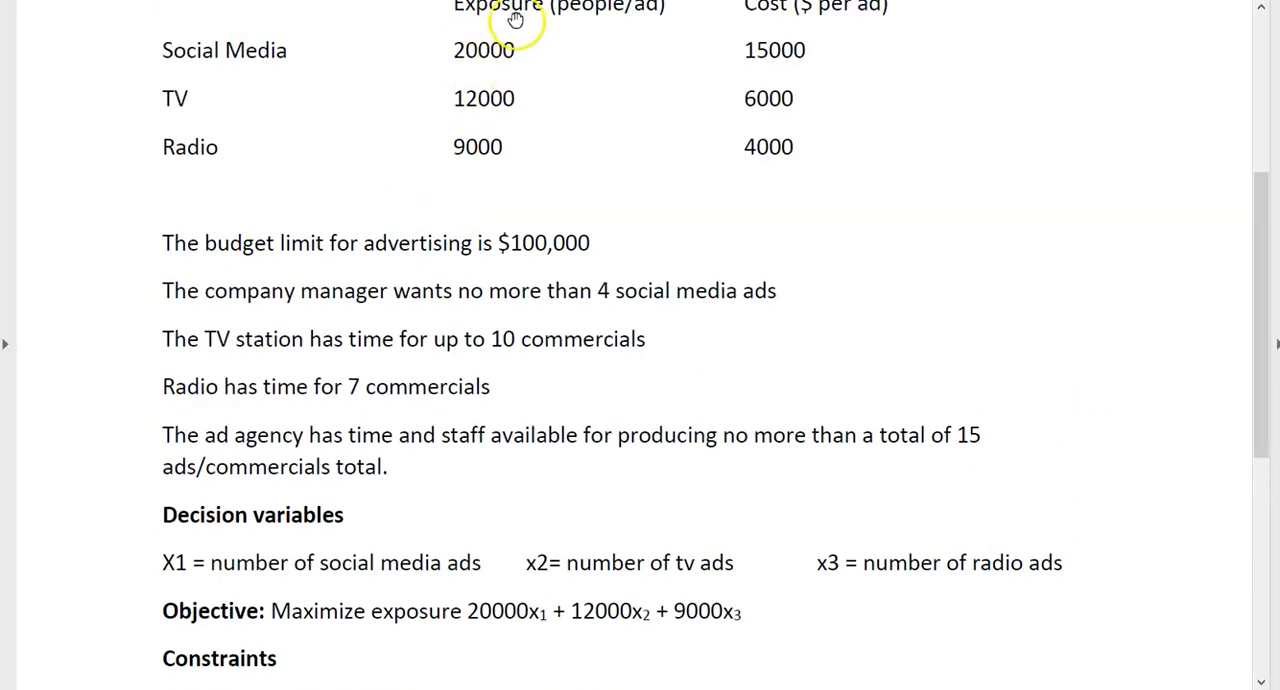
scroll(613, 96, "up", 1)
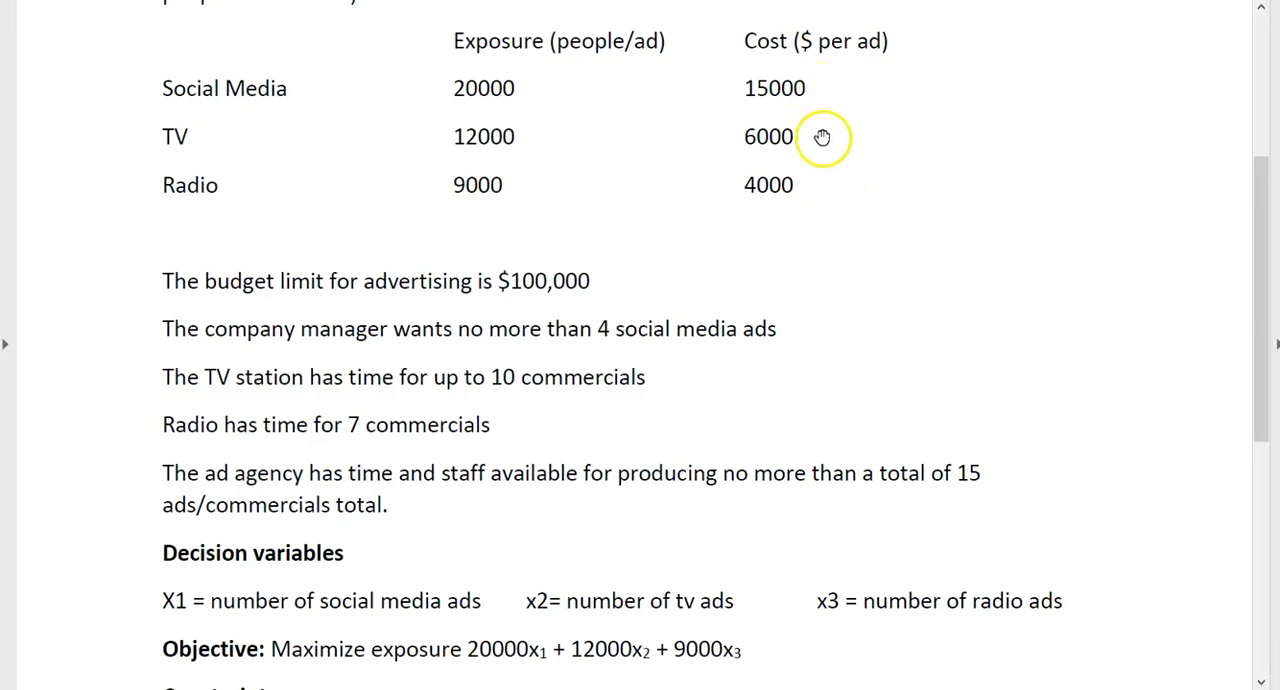
scroll(600, 314, "down", 3)
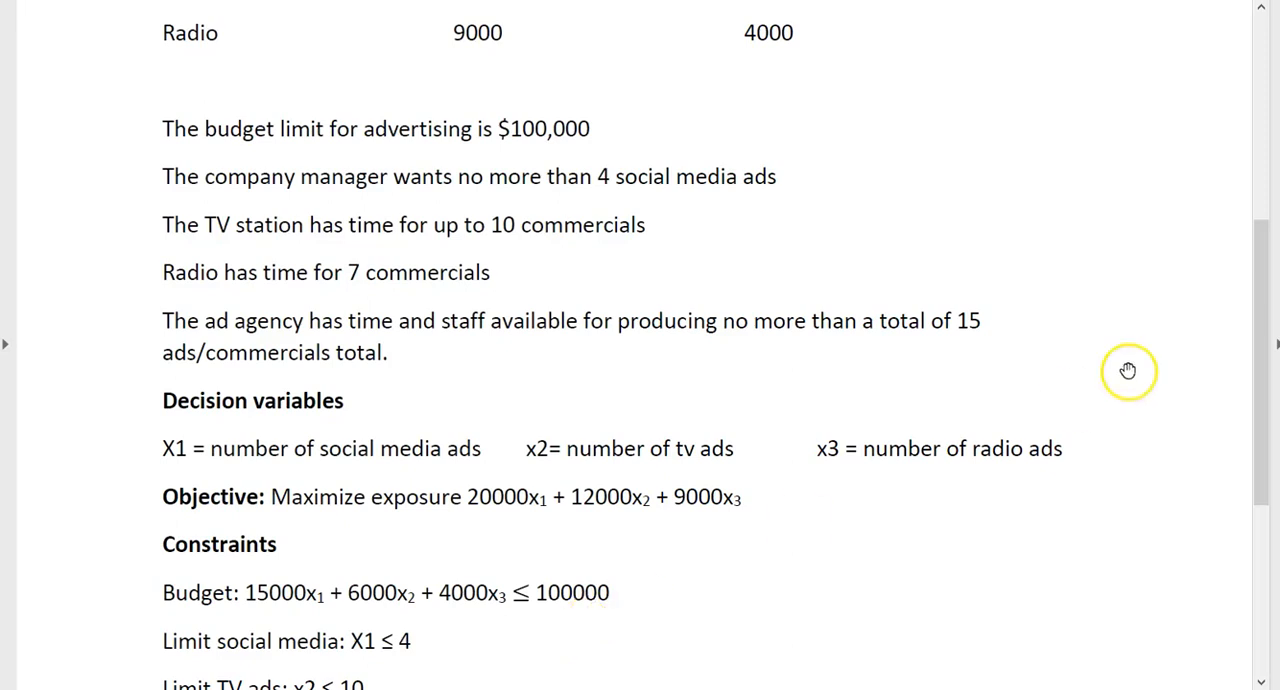
scroll(1125, 375, "down", 1)
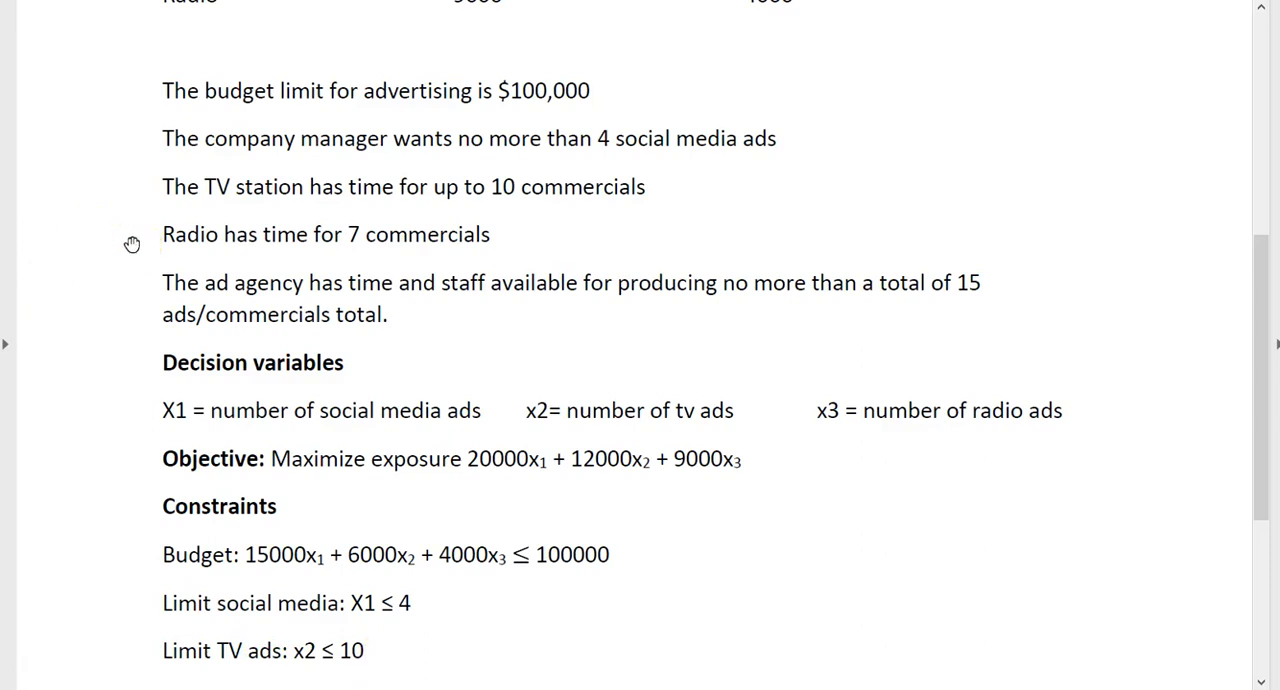
scroll(860, 472, "down", 1)
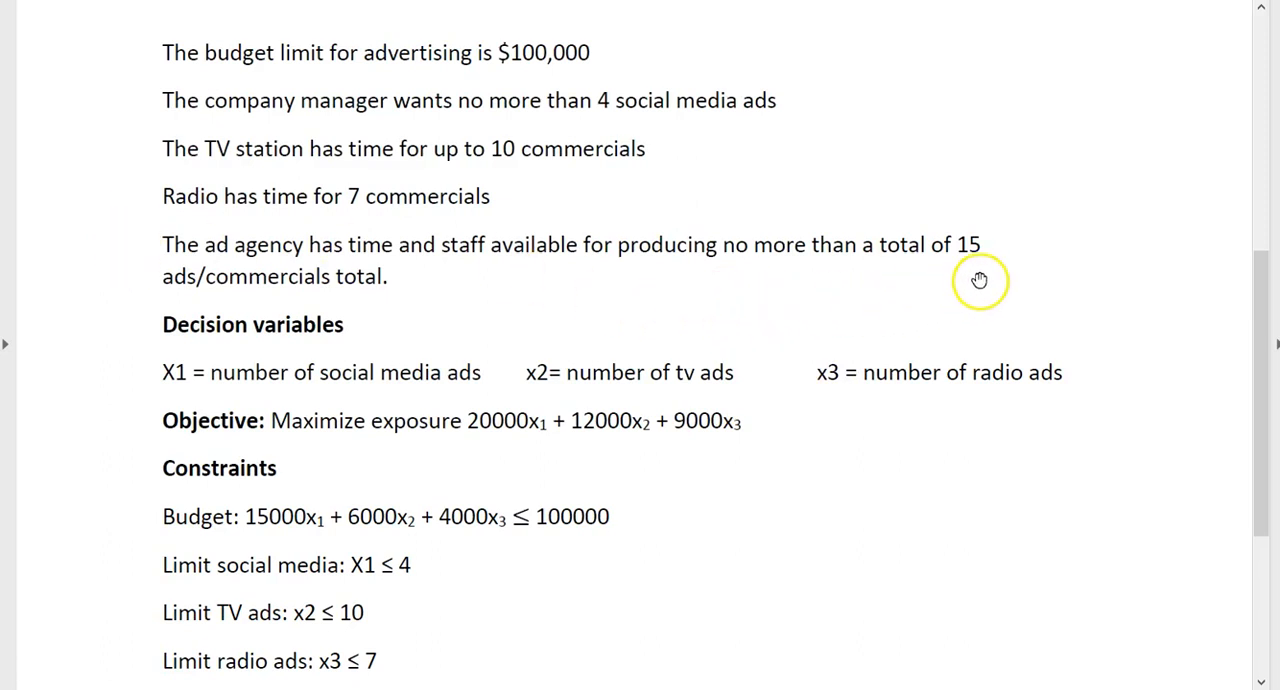
scroll(809, 262, "down", 2)
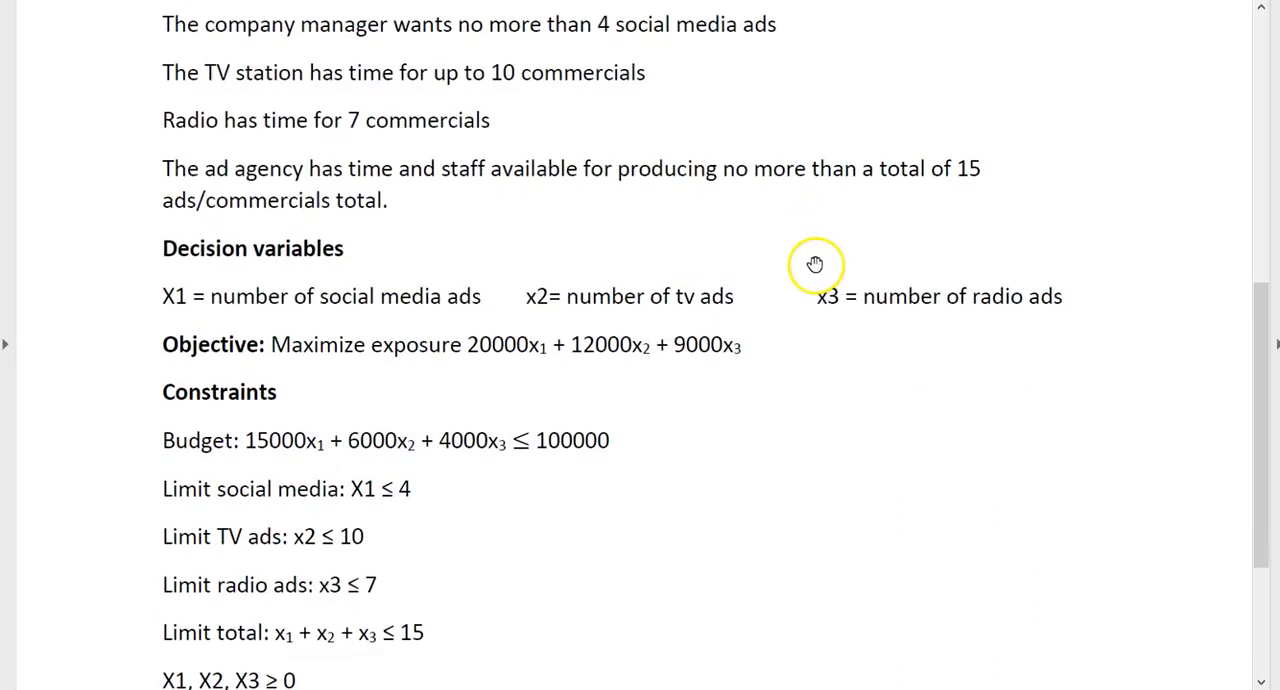
scroll(851, 576, "down", 1)
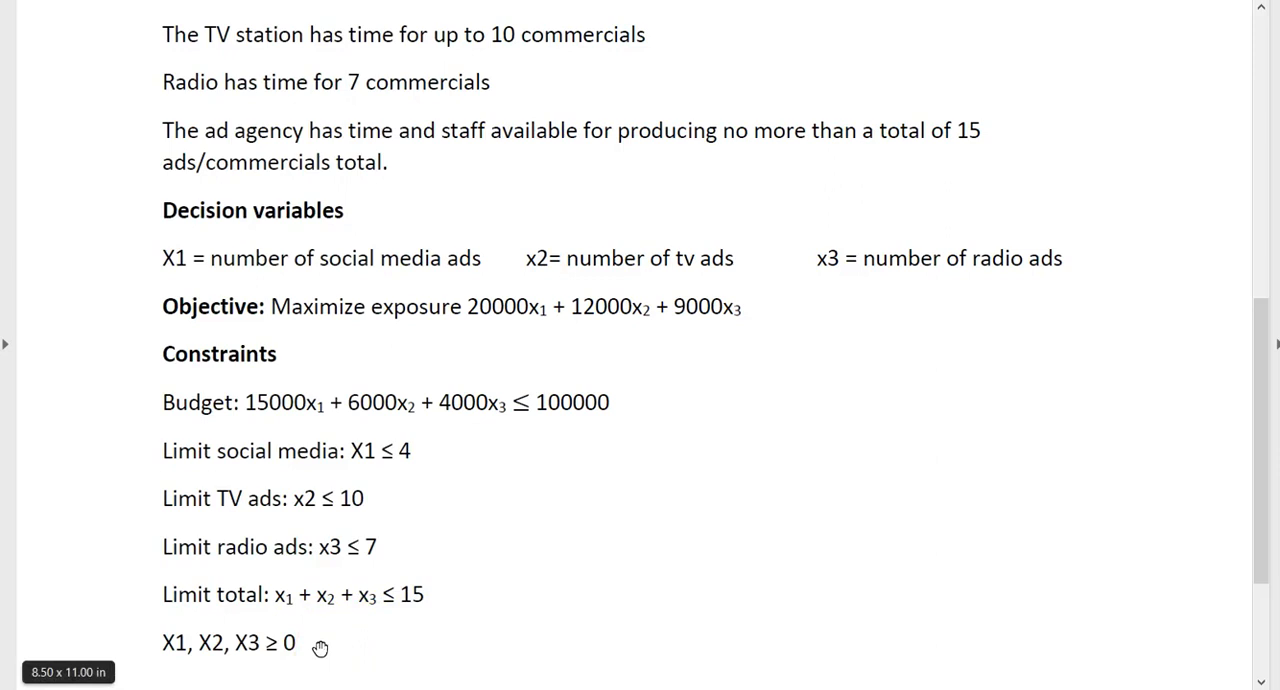
Switch to the Excel worksheet and enter the exposure formula =20000*B8+12000*B9+9000*B10 in cell B12.
key("alt+Tab")
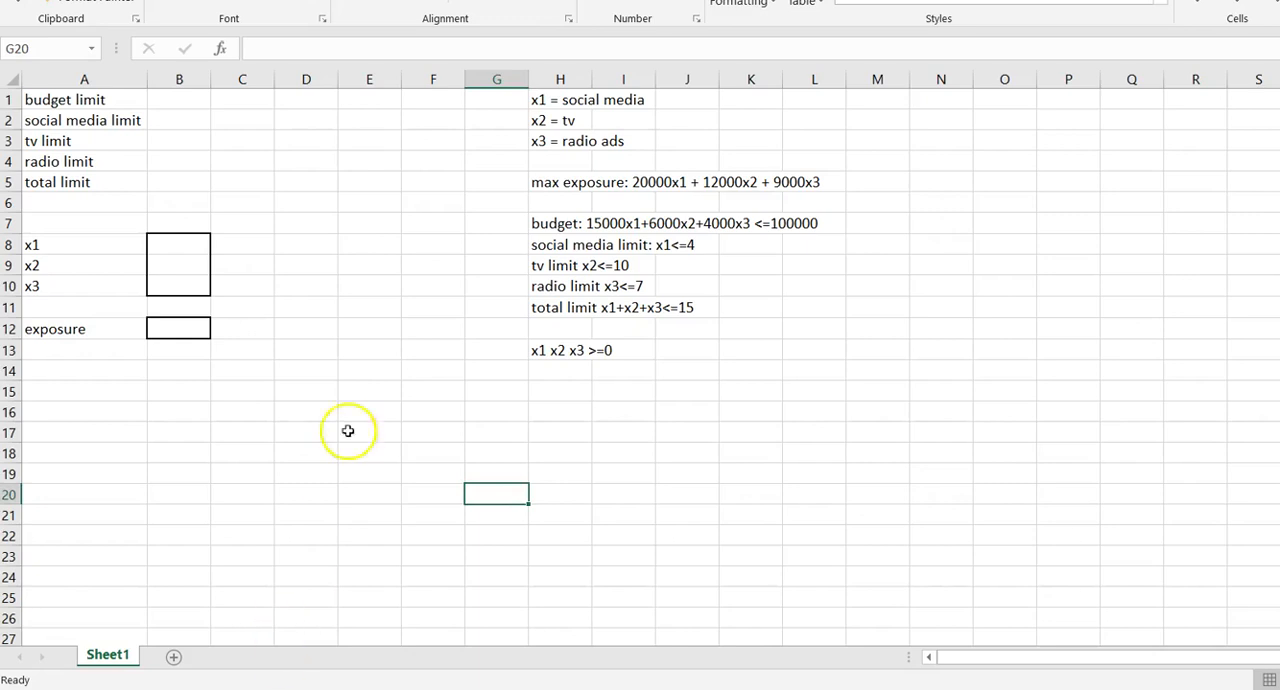
left_click(184, 252)
left_click(183, 264)
left_click(179, 288)
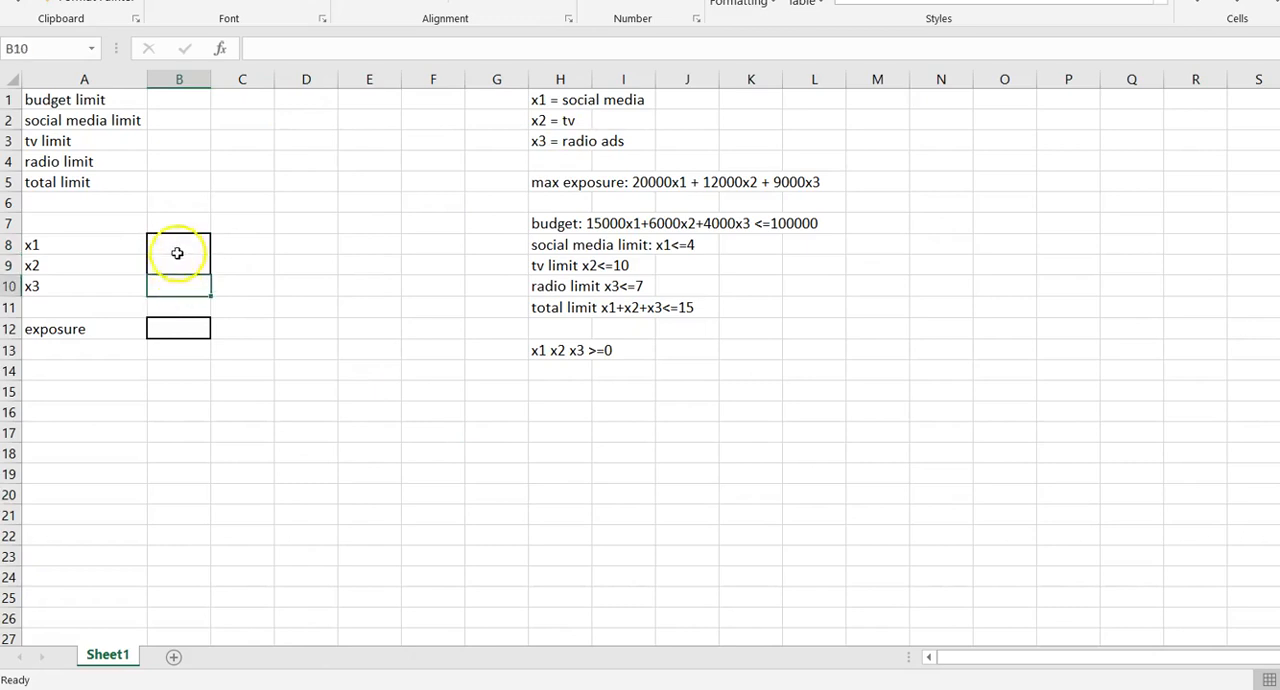
left_click(192, 329)
type("=")
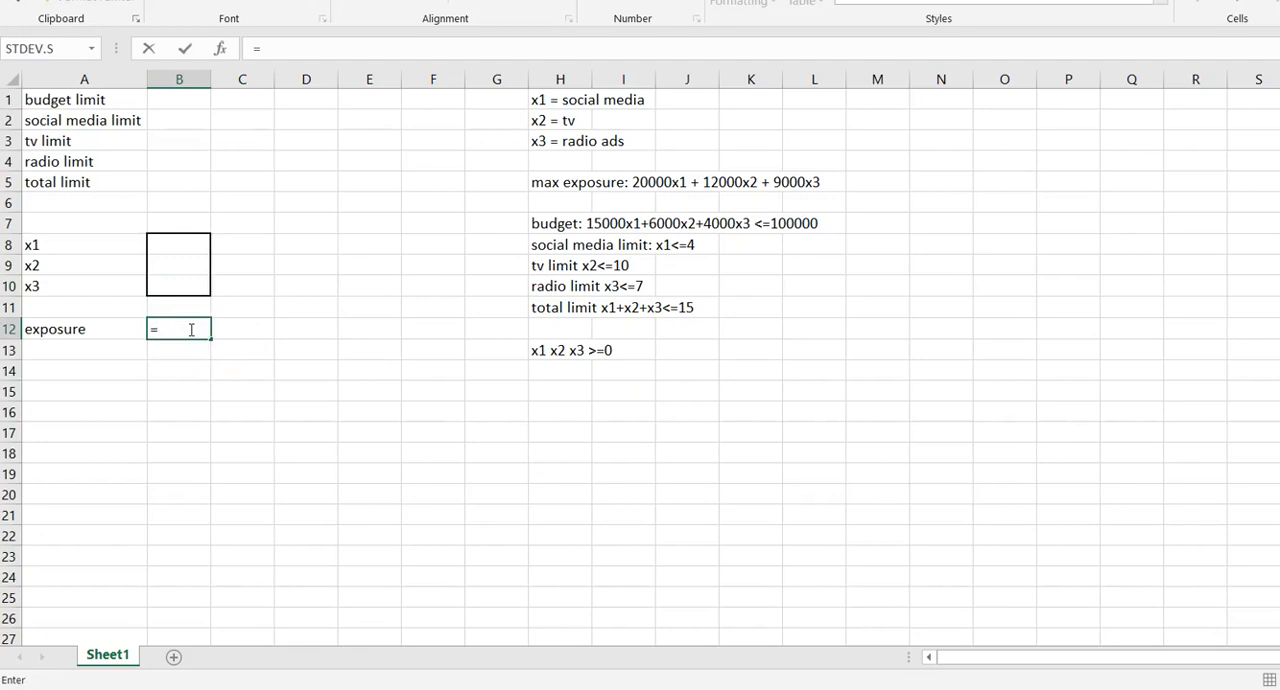
type("20000*")
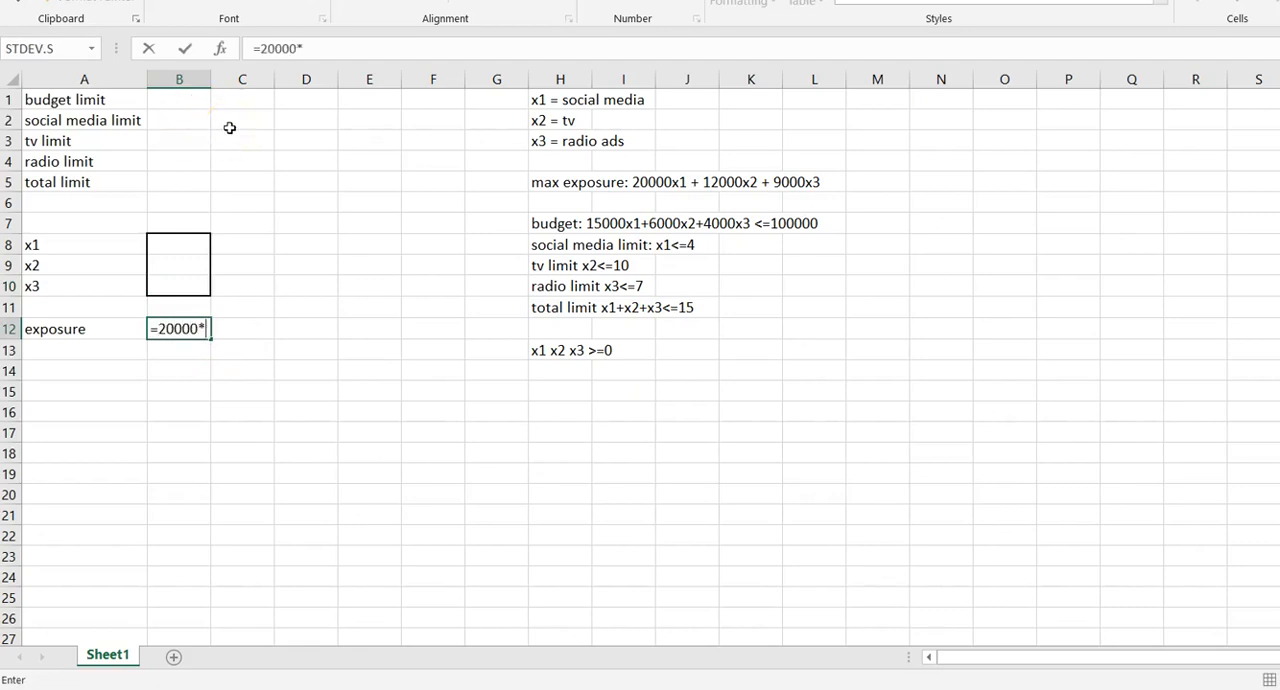
left_click(189, 246)
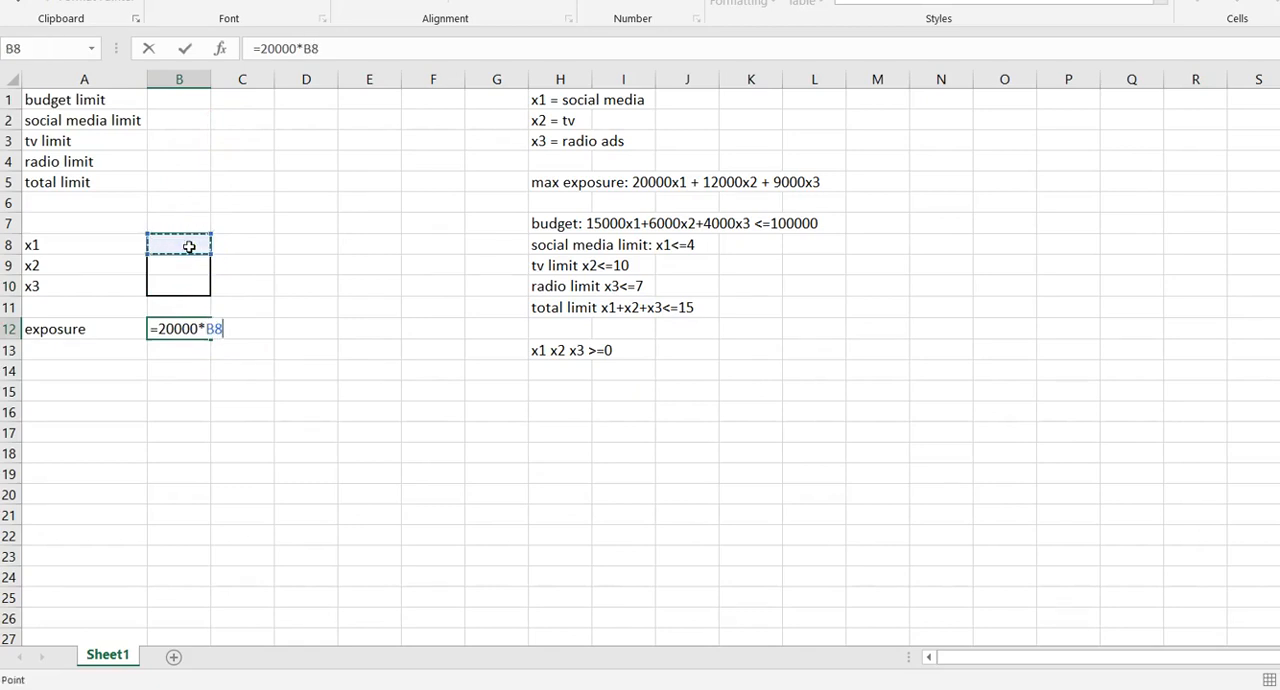
type("+12000*")
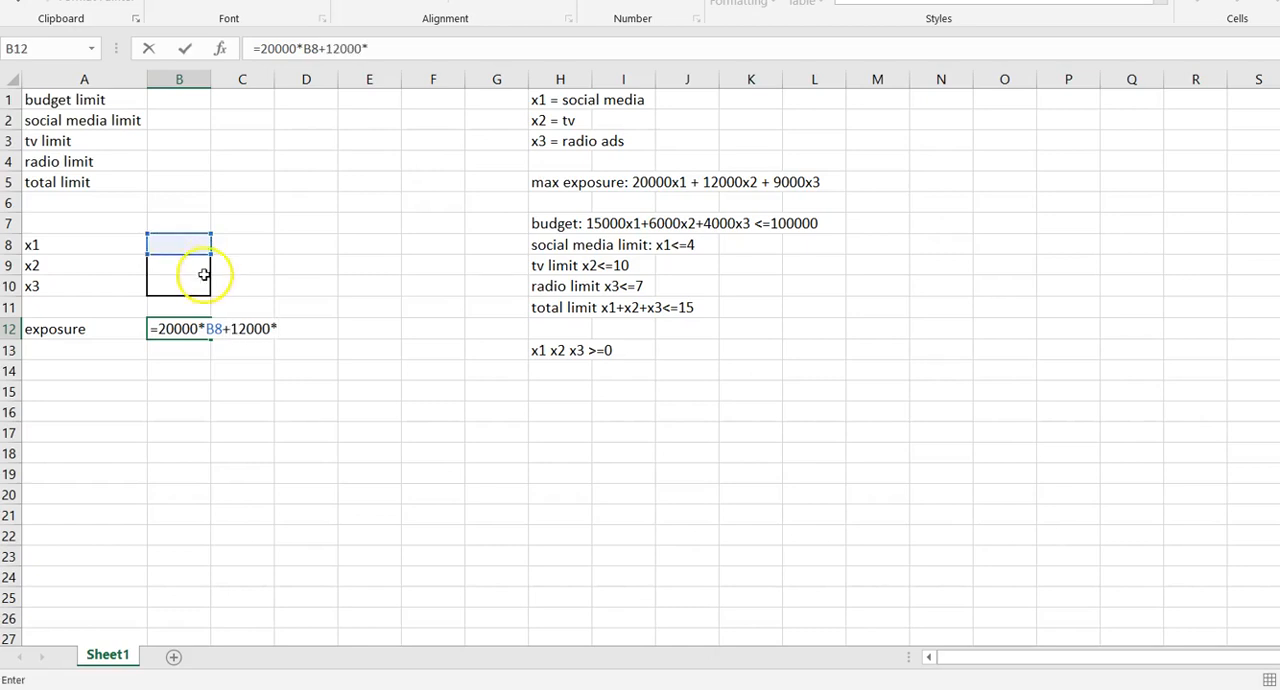
left_click(194, 262)
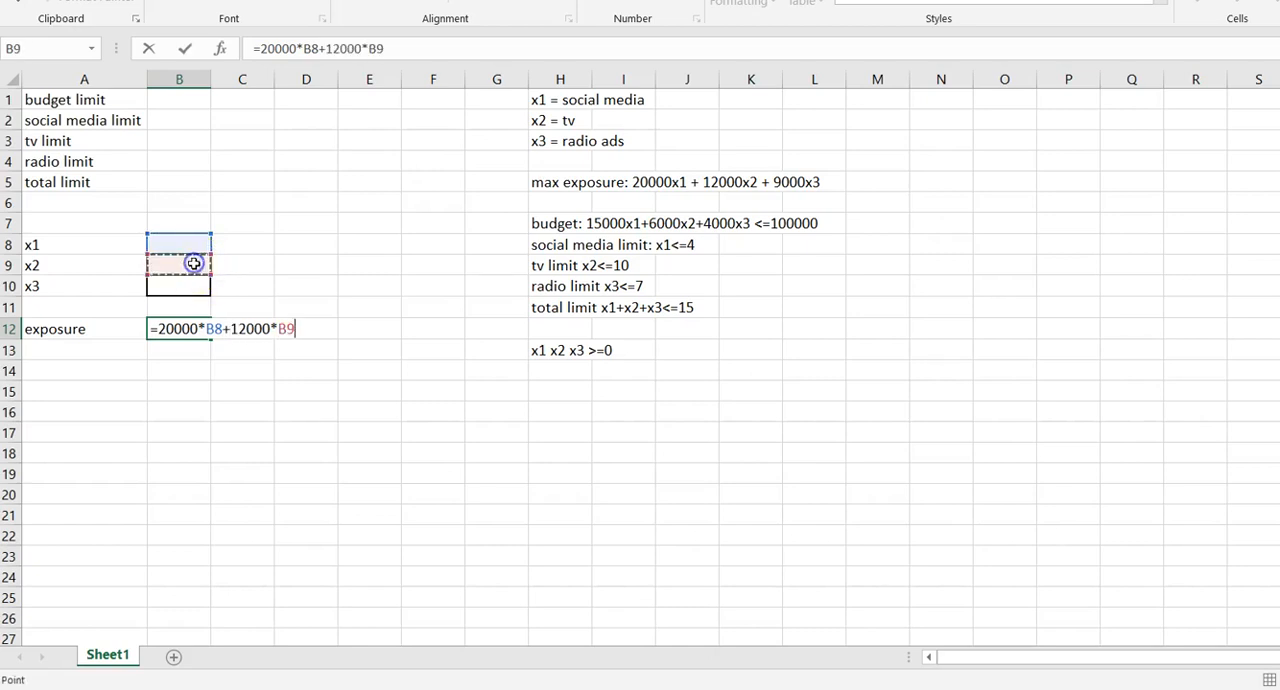
type("+9000*")
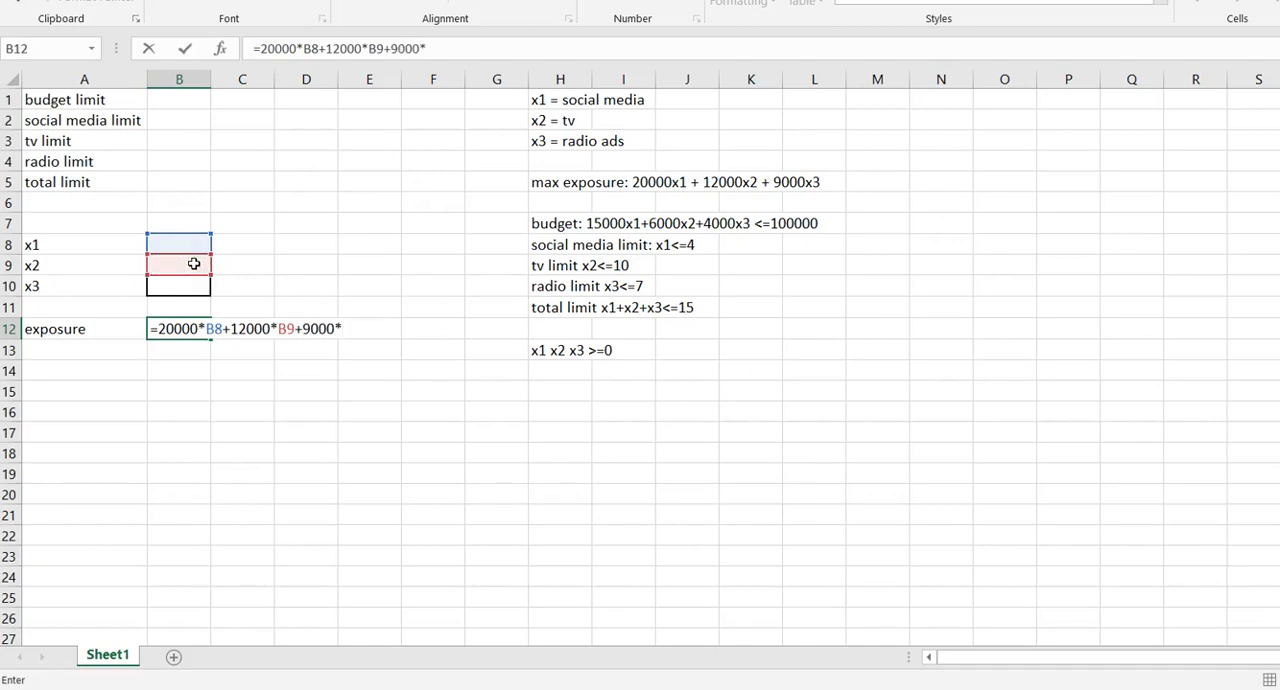
left_click(179, 286)
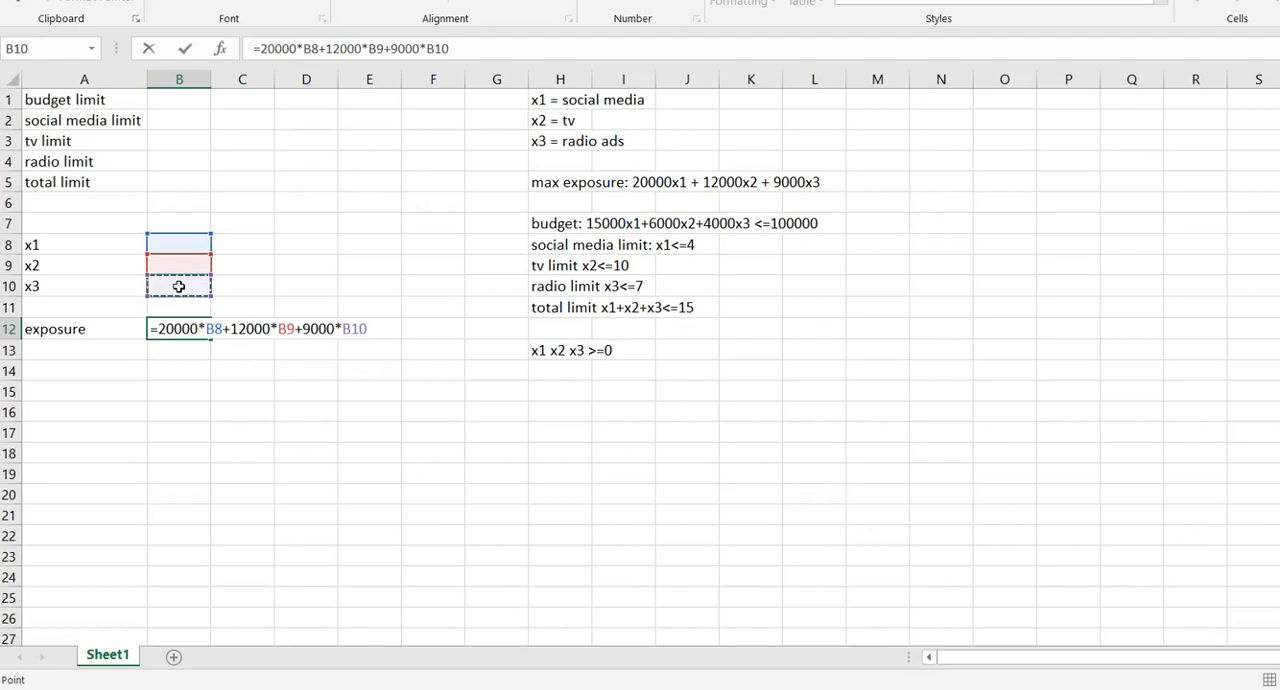
key("Return")
Enter the budget constraint formula =15000*B8+6000*B9+4000*B10 in cell B1, following the budget note in H7.
key("Up")
key("Up")
key("Up")
key("Up")
key("Up")
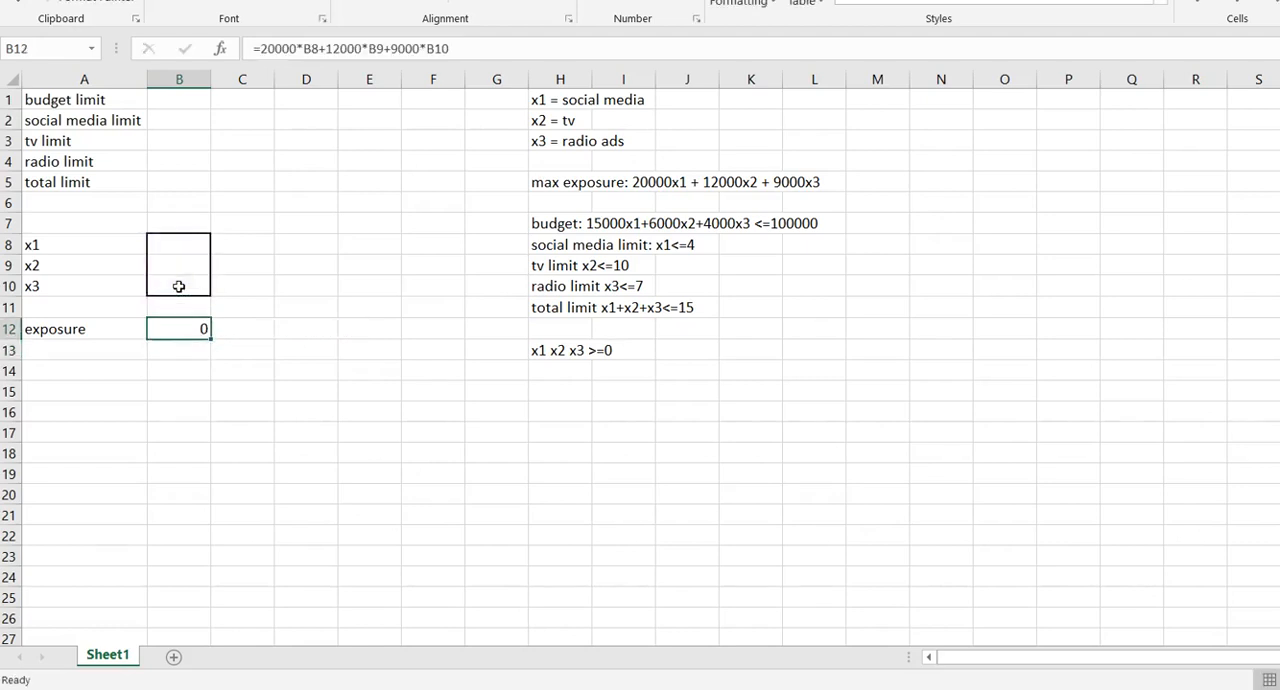
key("Up")
key("Up")
key("Up")
key("Up")
key("Up")
key("Up")
key("Up")
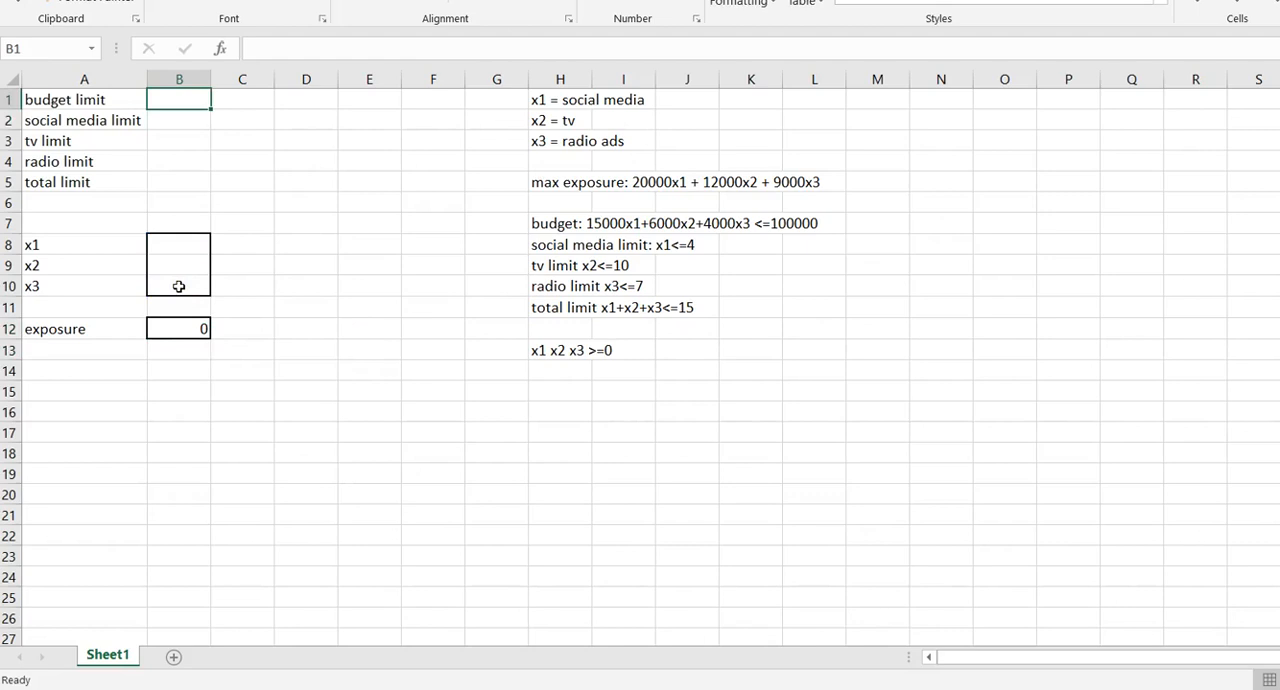
left_click(494, 218)
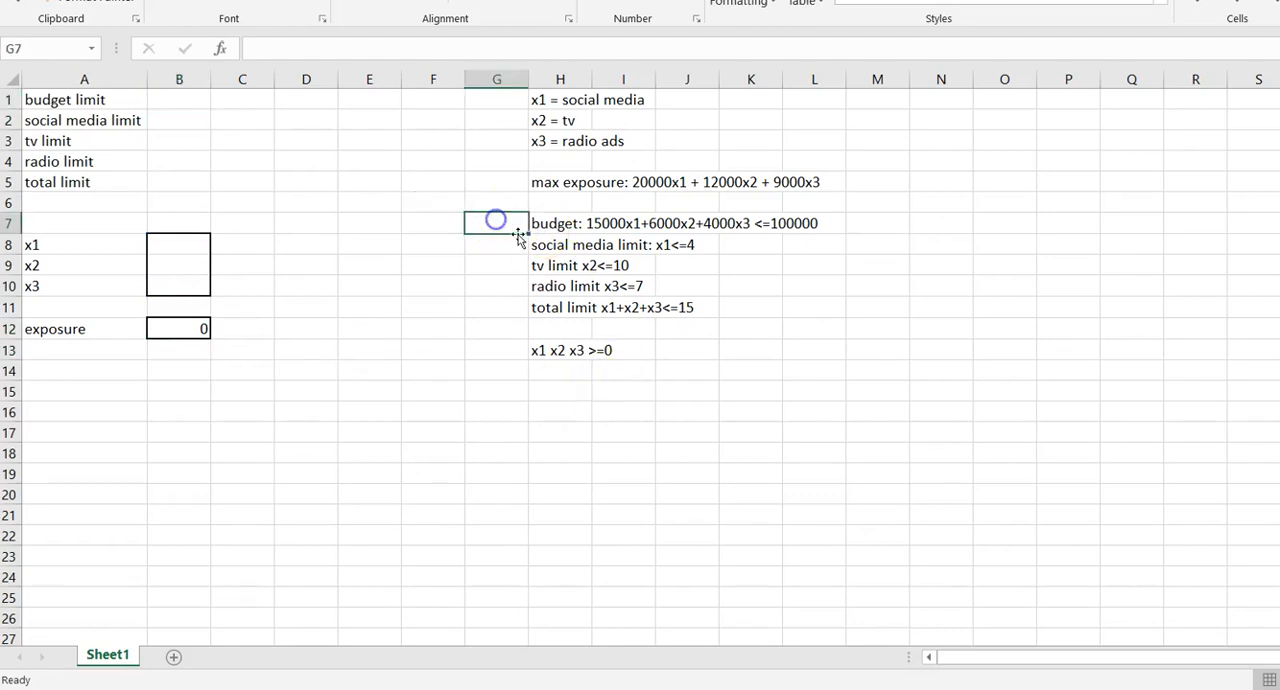
left_click(539, 222)
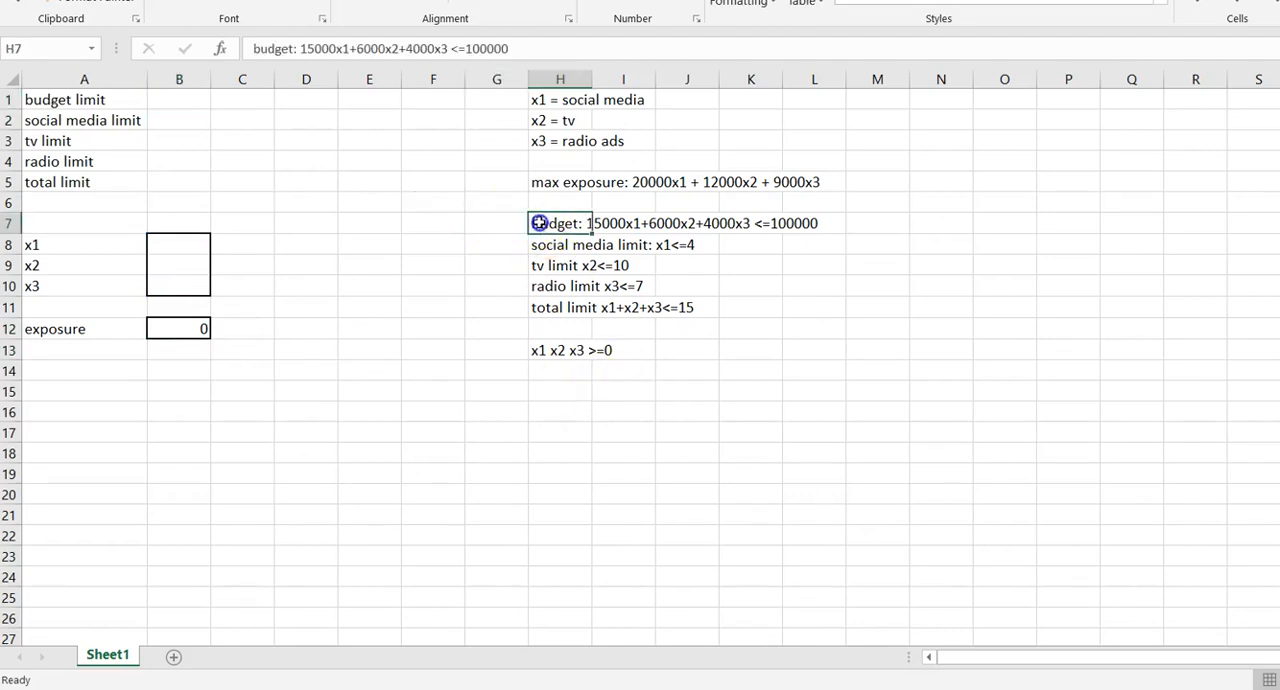
left_click(179, 100)
type("=150")
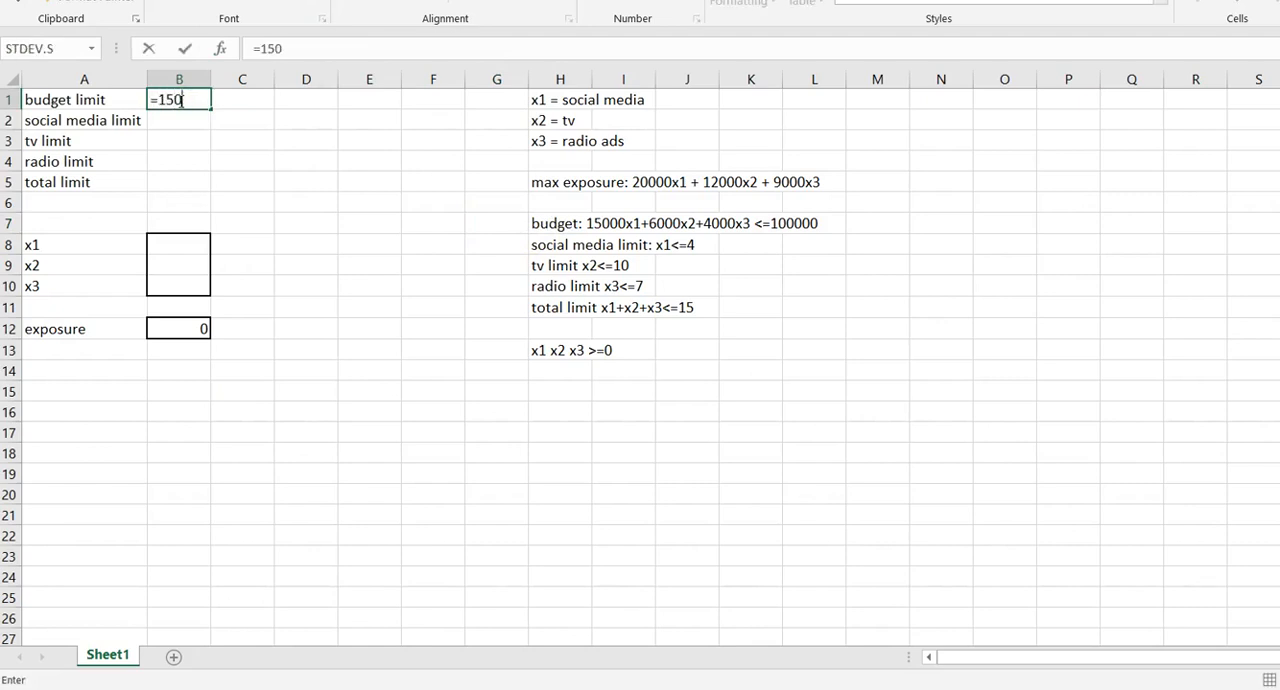
type("*")
left_click(174, 245)
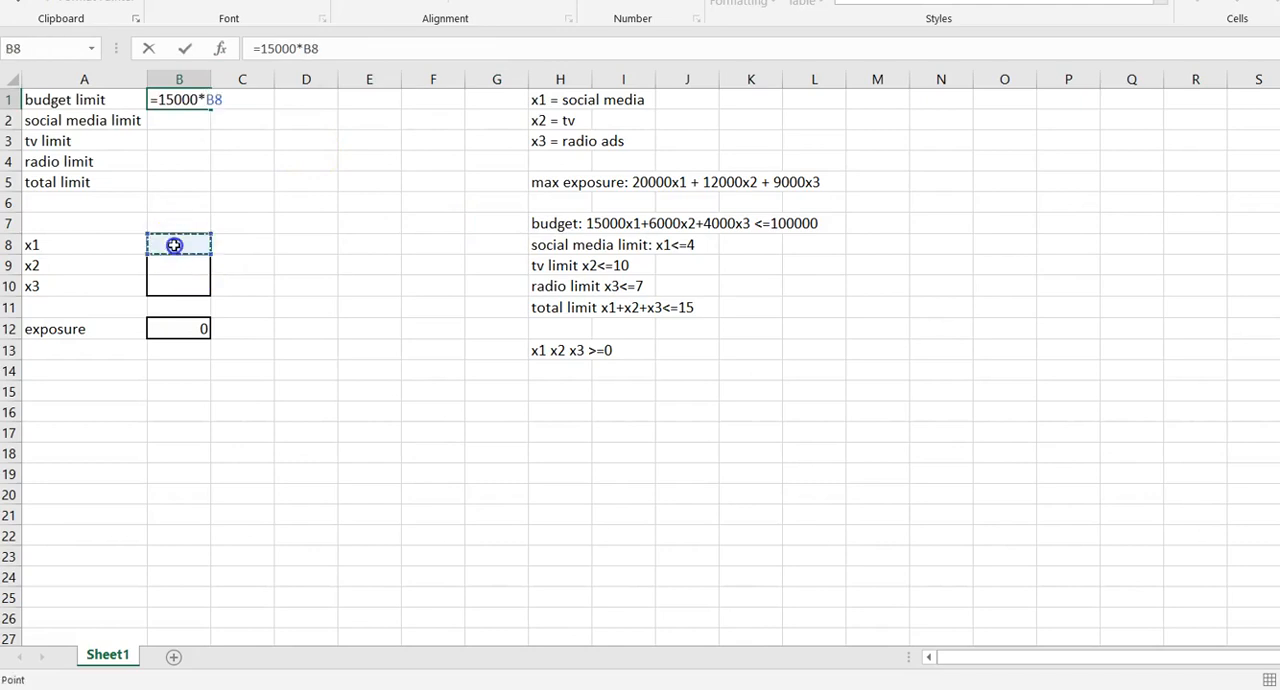
type("+6000*")
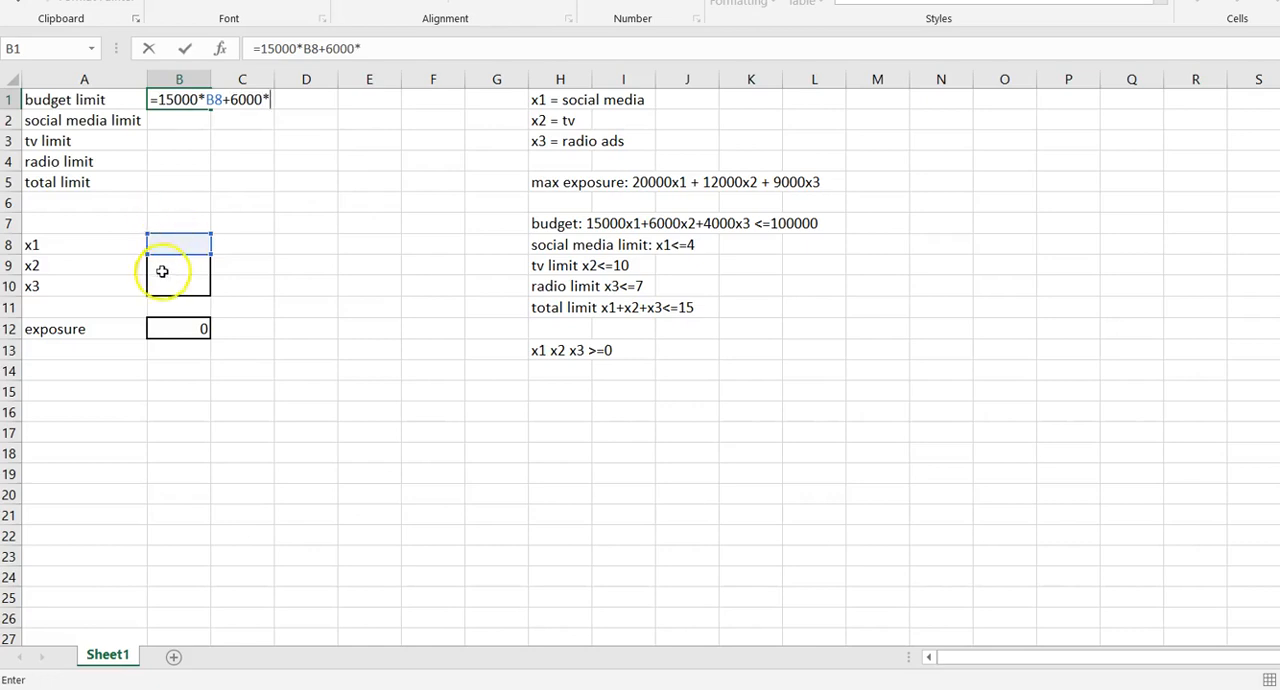
left_click(157, 266)
type("+4000")
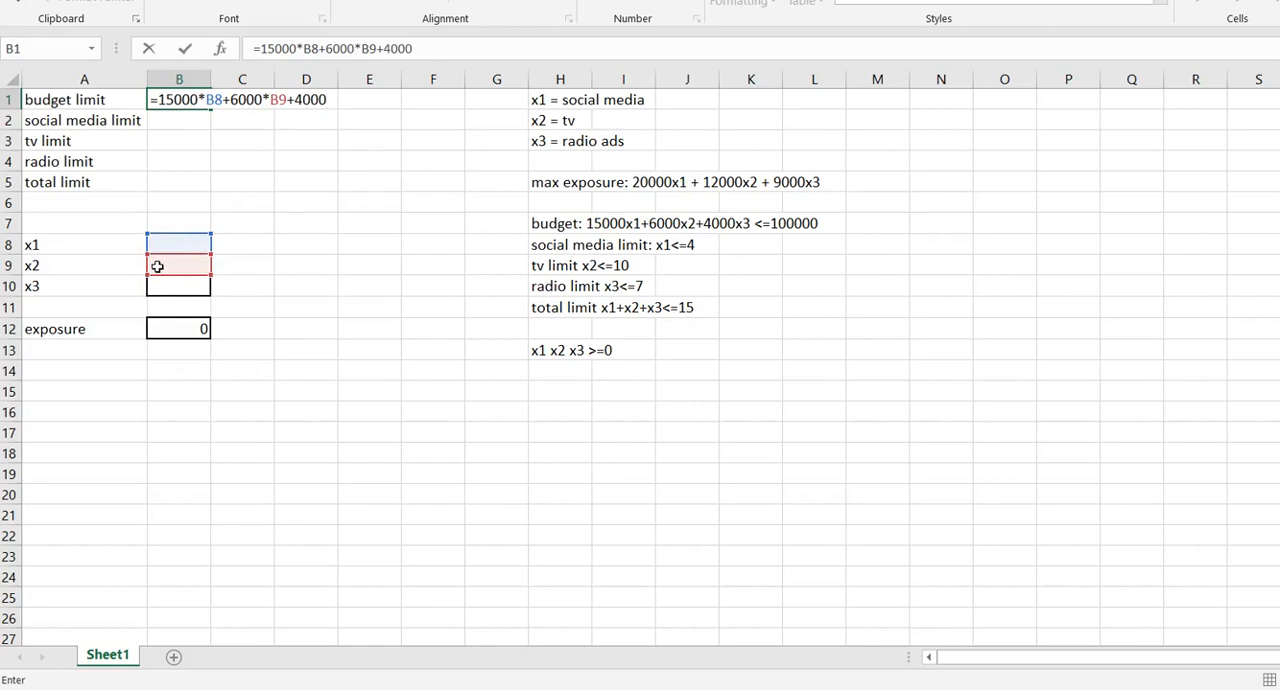
left_click(183, 285)
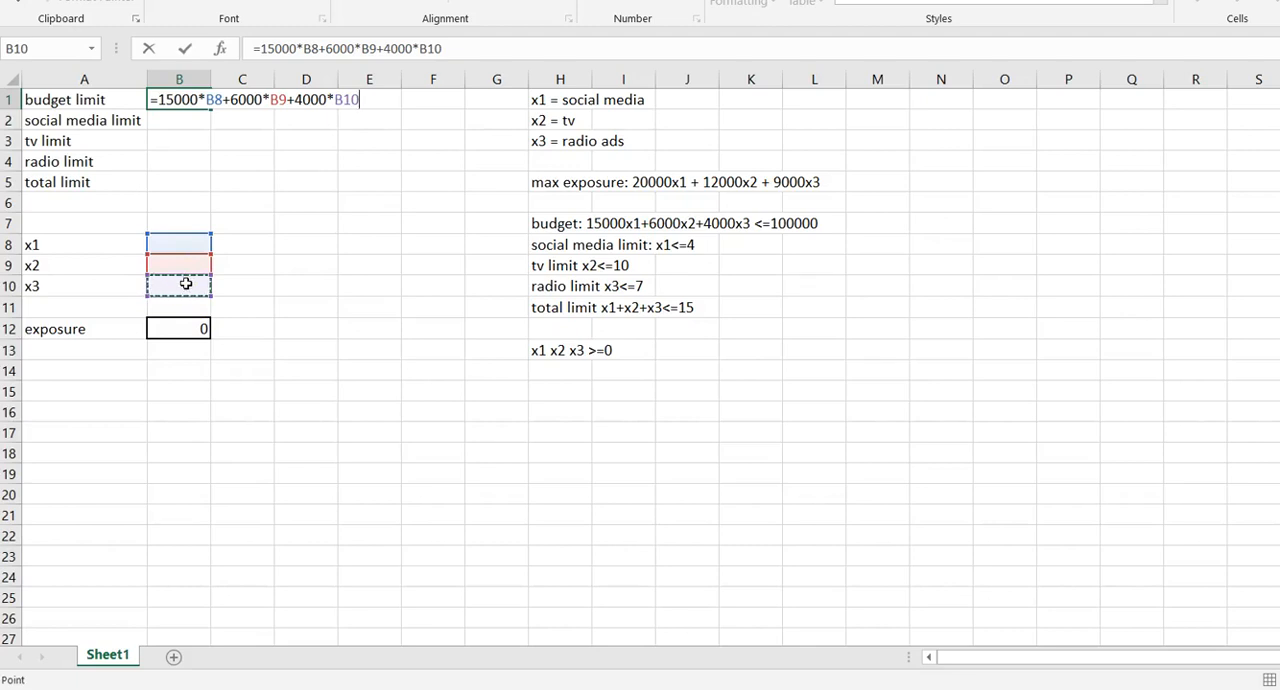
key("Return")
Enter the budget limit value 100000 in cell C1.
key("Right")
key("Up")
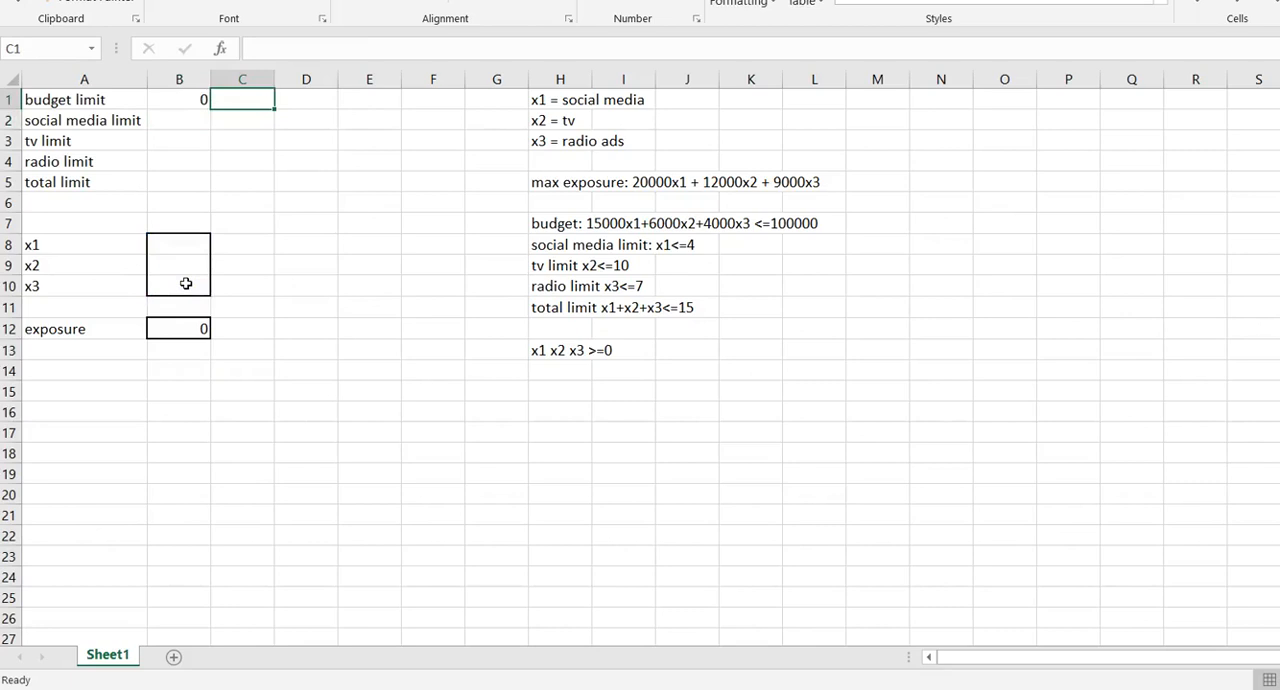
type("100000")
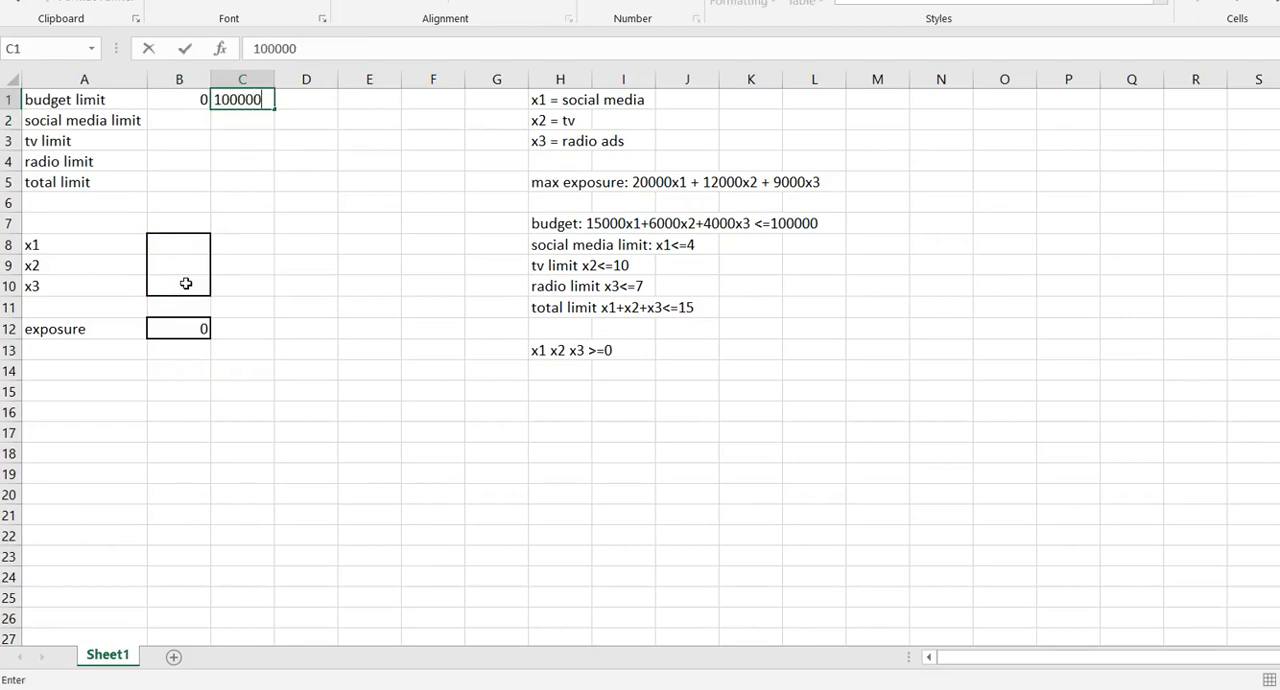
key("Return")
Fill in the social media limit row with the formula =B8 in cell B2 and the limit 4 in C2.
key("Left")
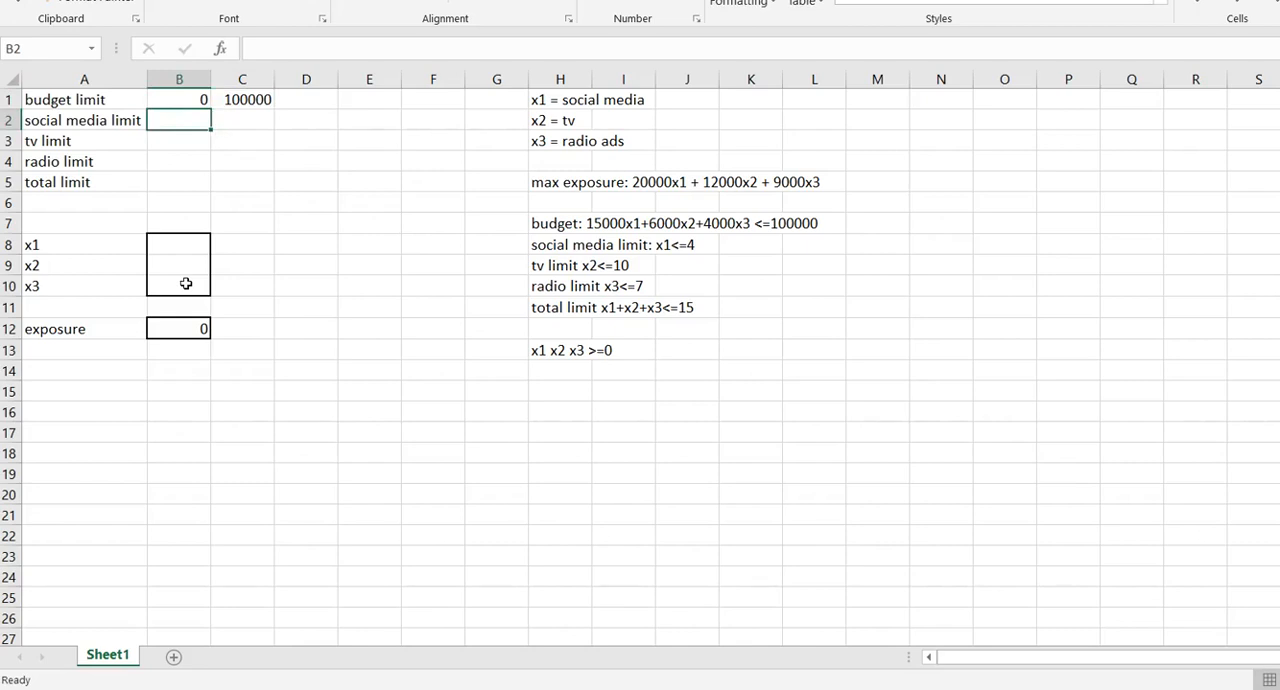
type("=")
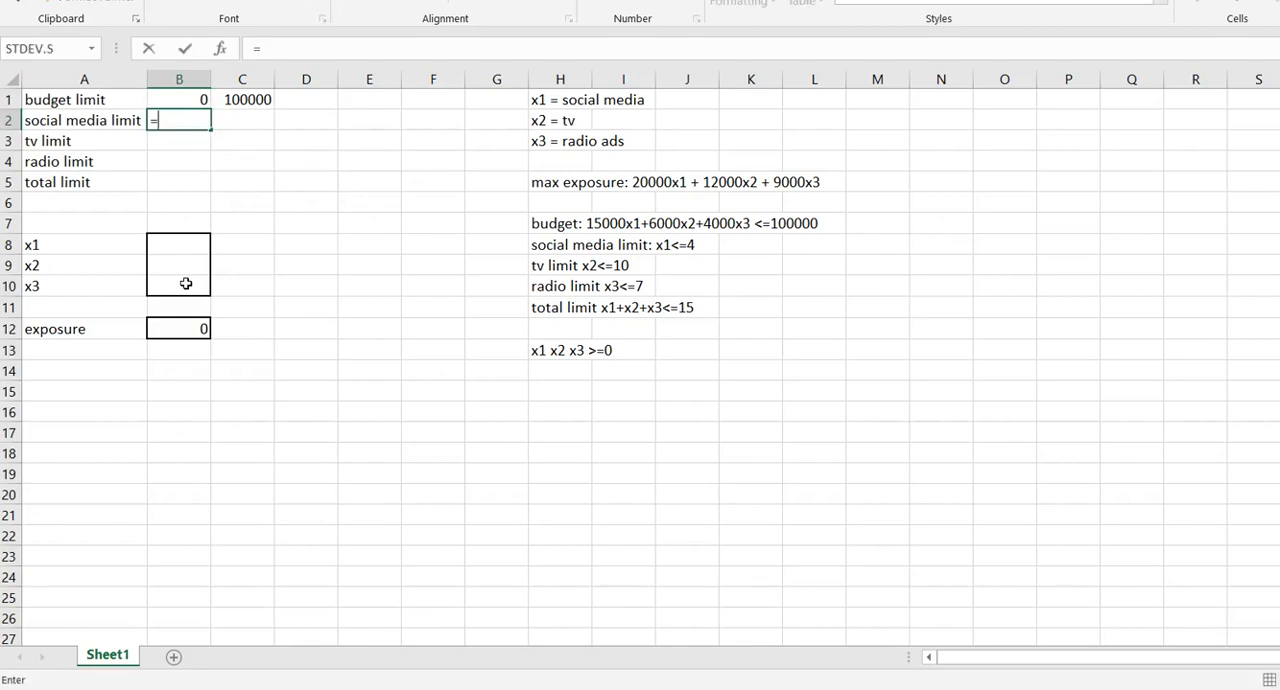
left_click(205, 248)
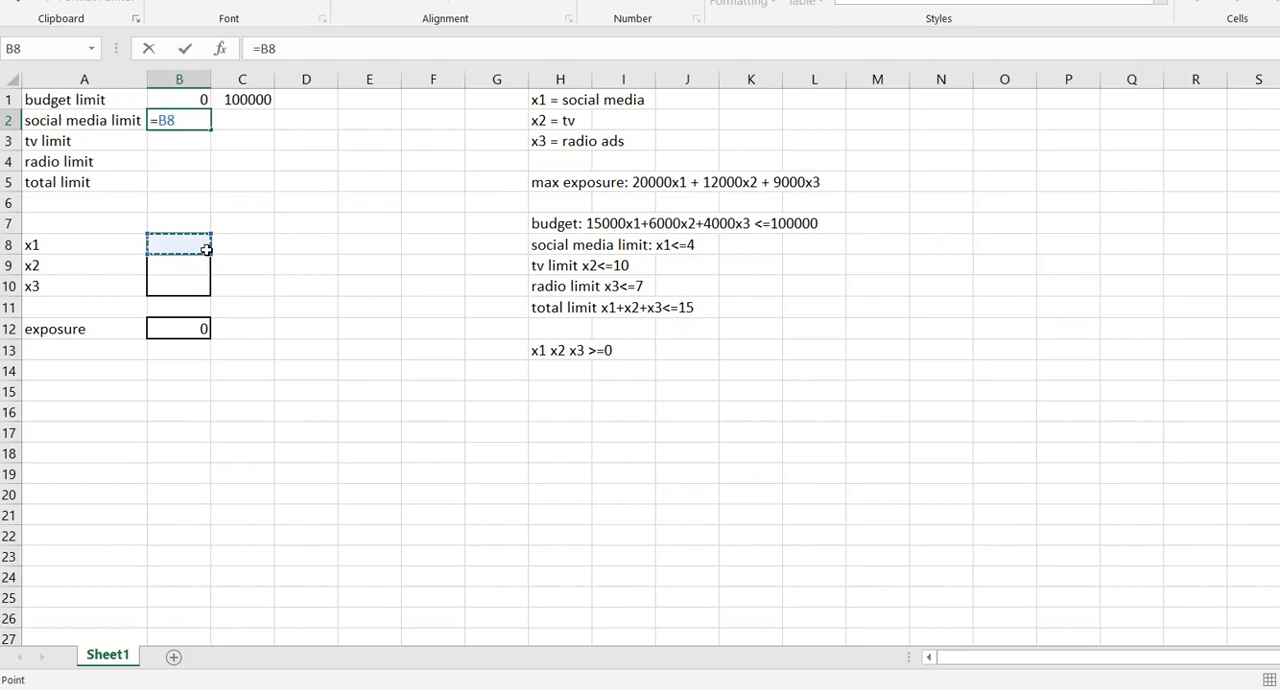
key("Return")
key("Up")
key("Right")
type("4")
key("Return")
Fill in the TV limit row with the formula =B9 in cell B3 and the limit 10 in C3.
key("Left")
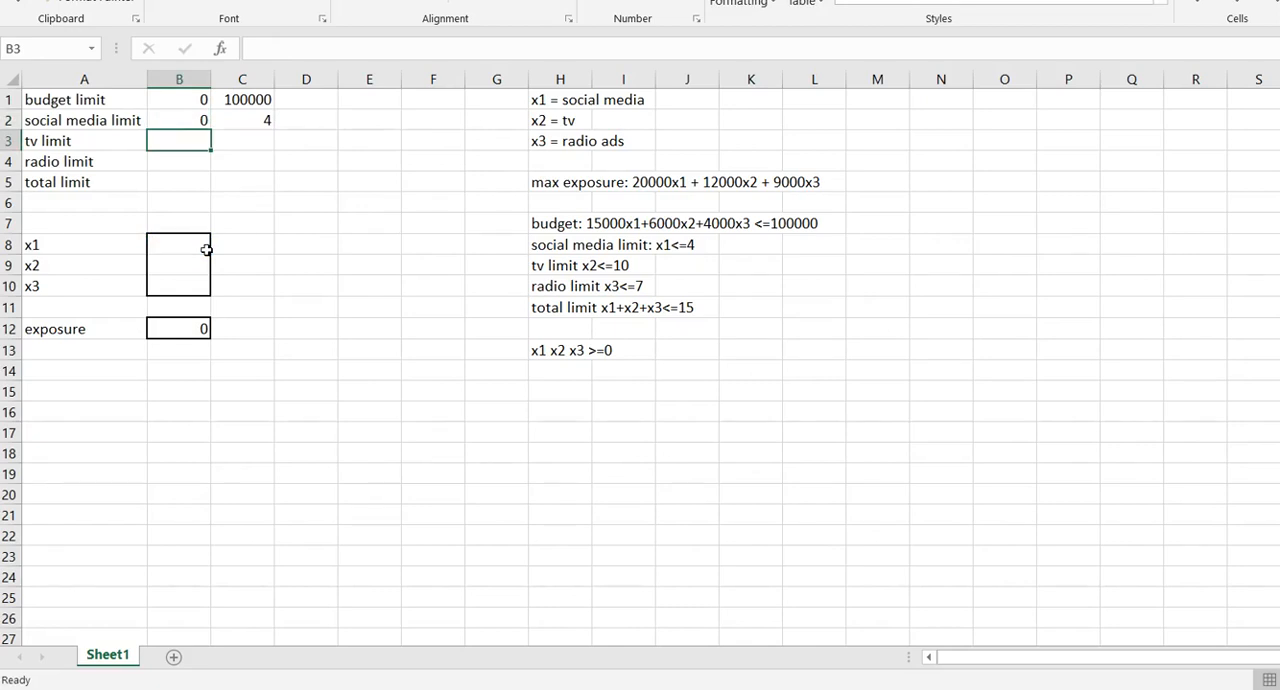
type("=")
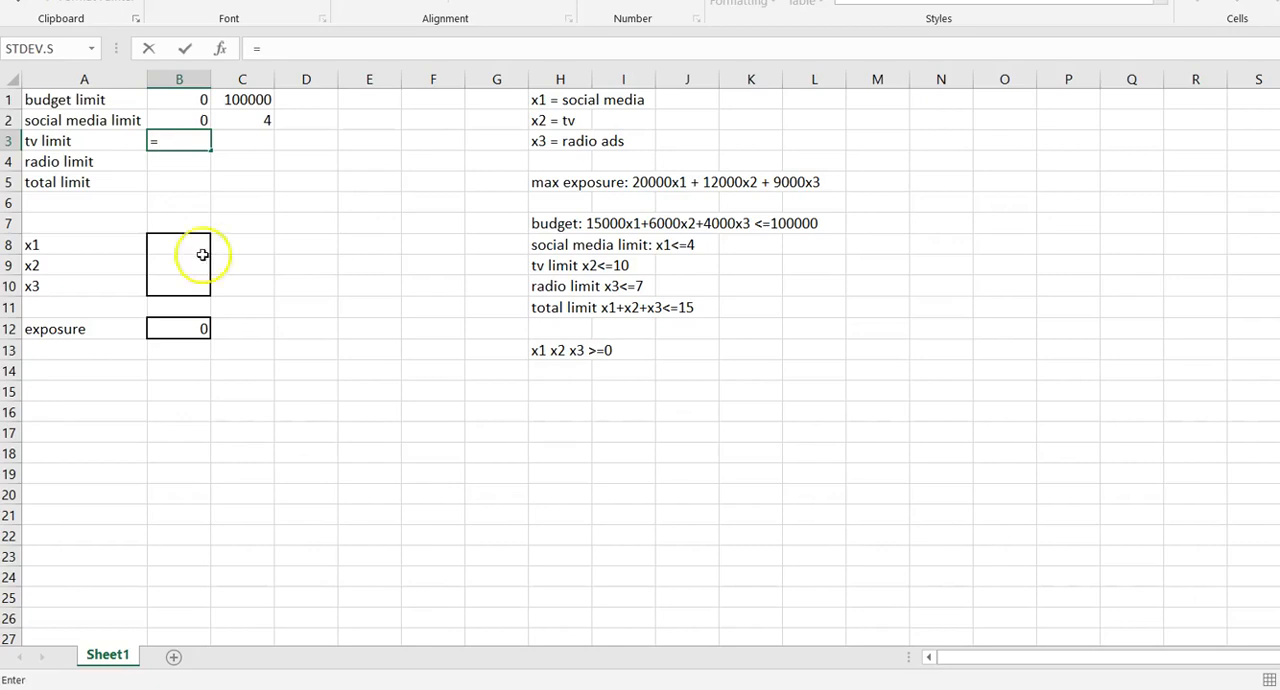
left_click(193, 270)
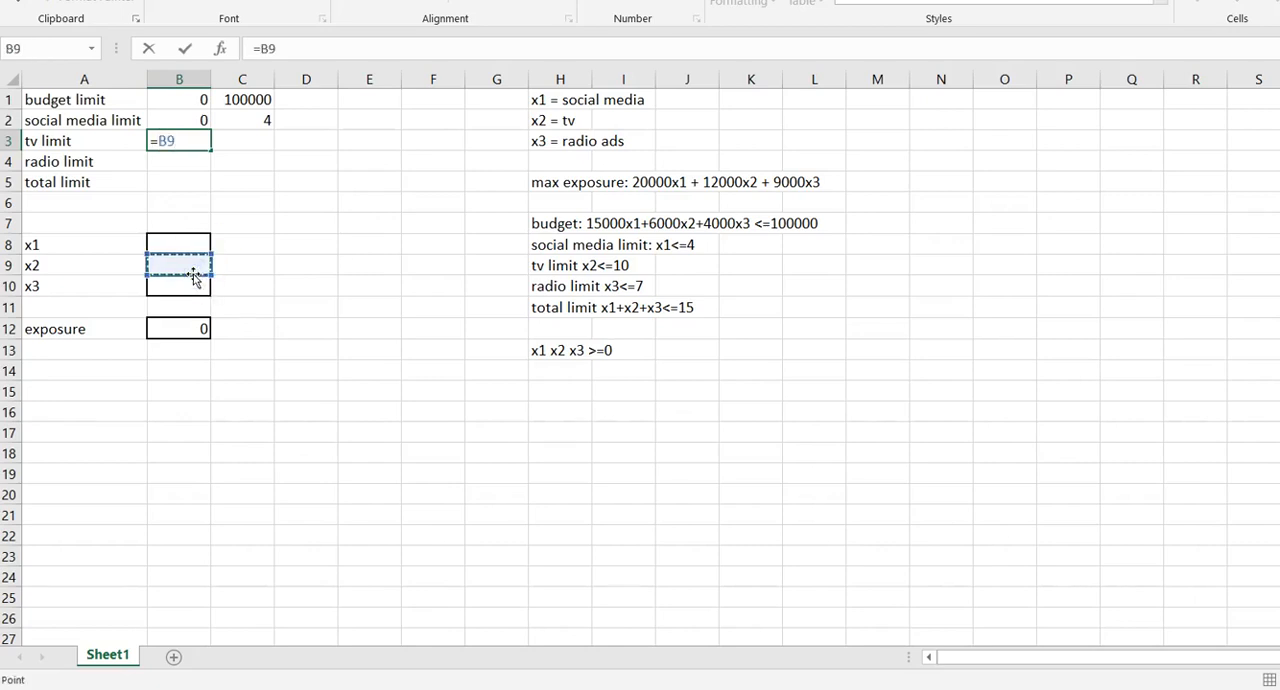
key("Right")
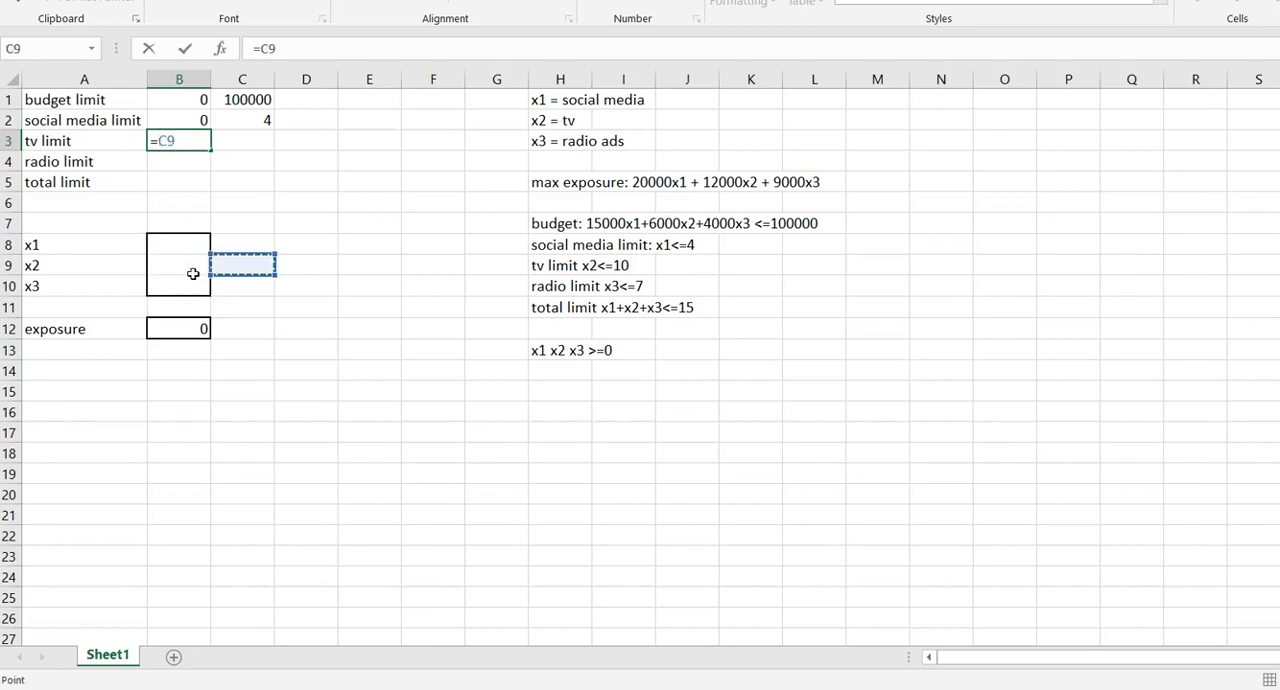
key("Left")
key("Return")
key("Up")
key("Right")
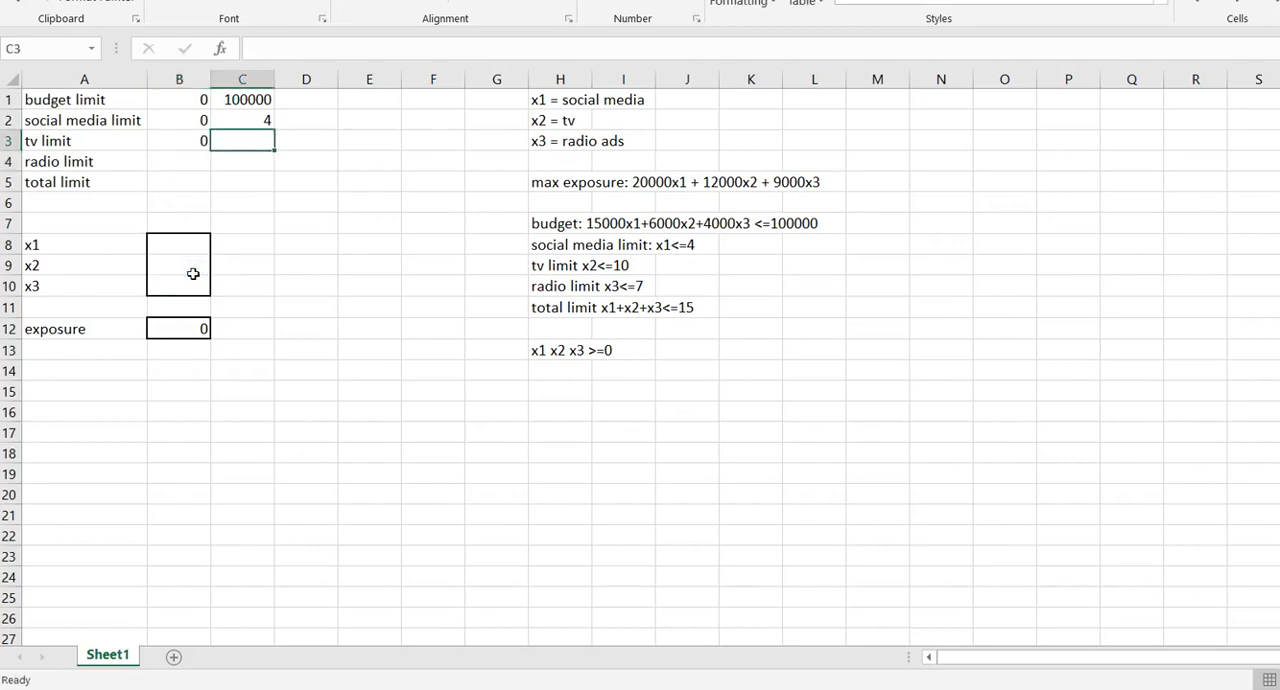
type("10")
key("Return")
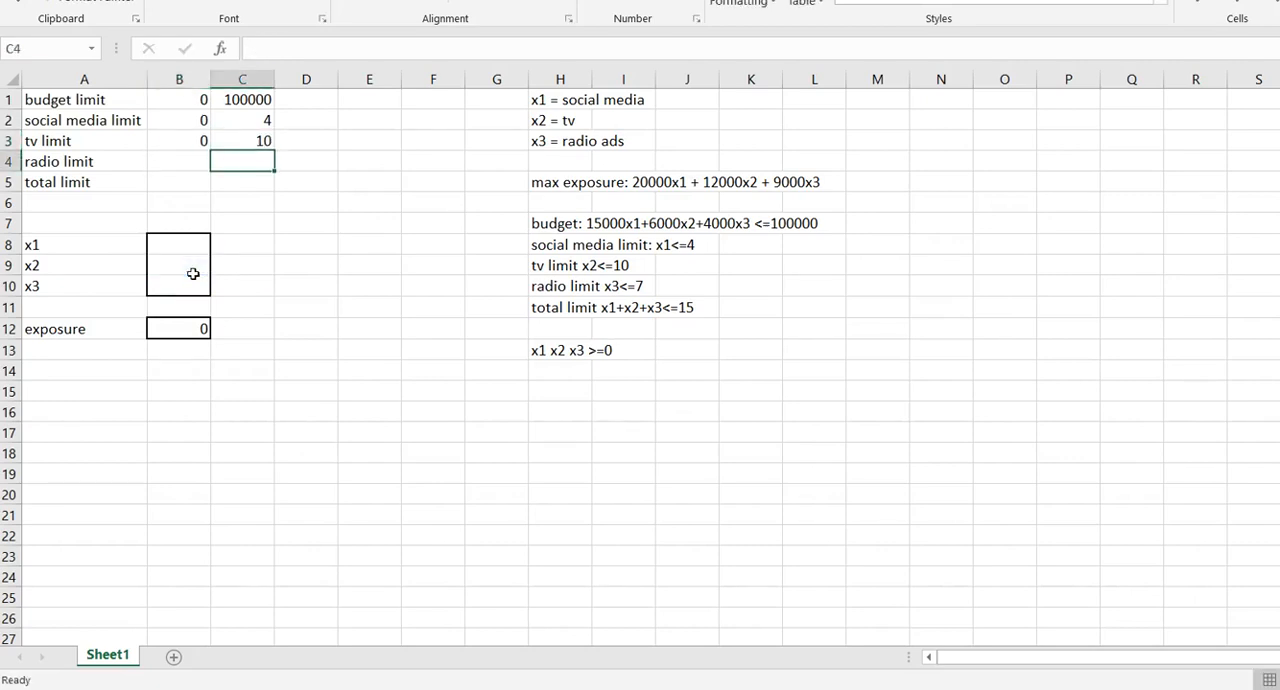
Fill in the radio limit row with the formula =B10 in cell B4 and the limit 7 in C4.
key("Left")
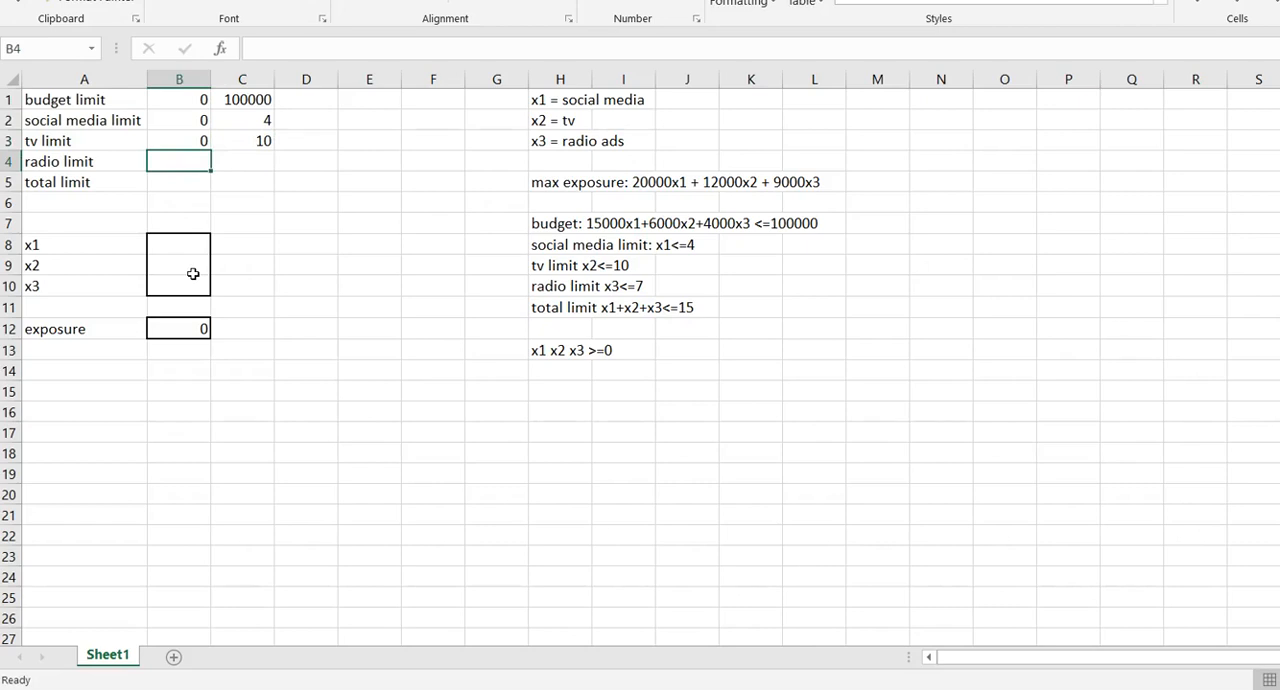
type("=")
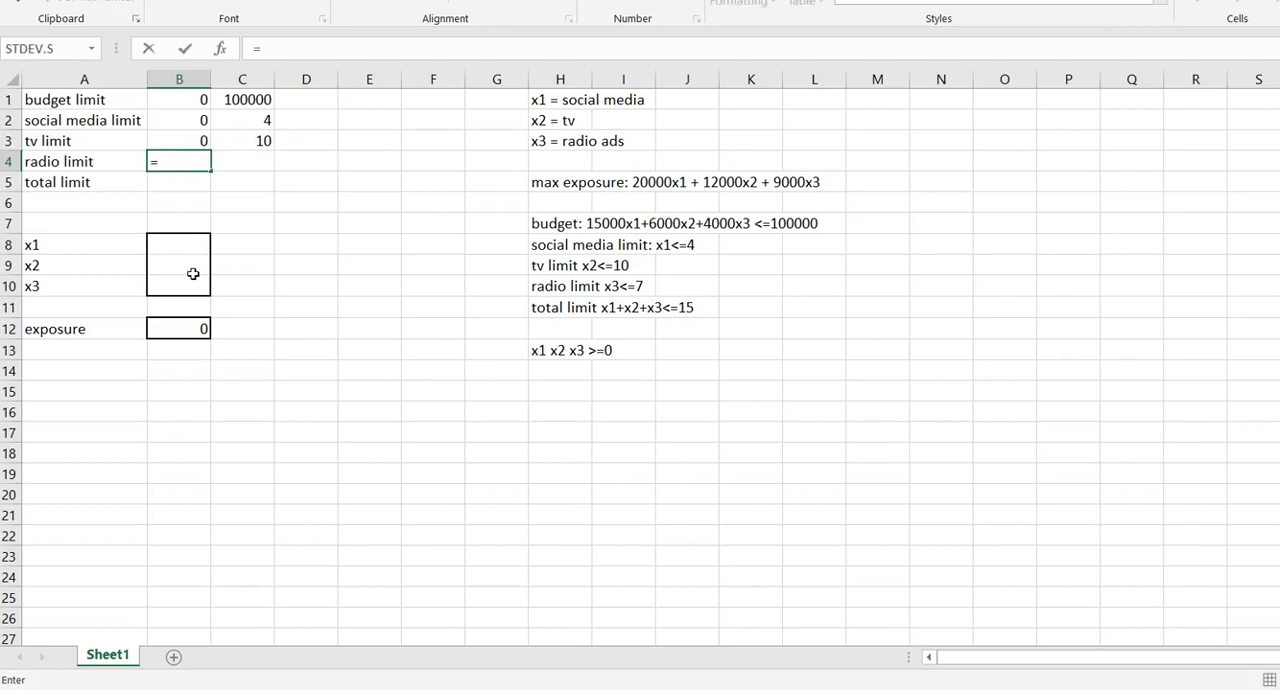
left_click(181, 284)
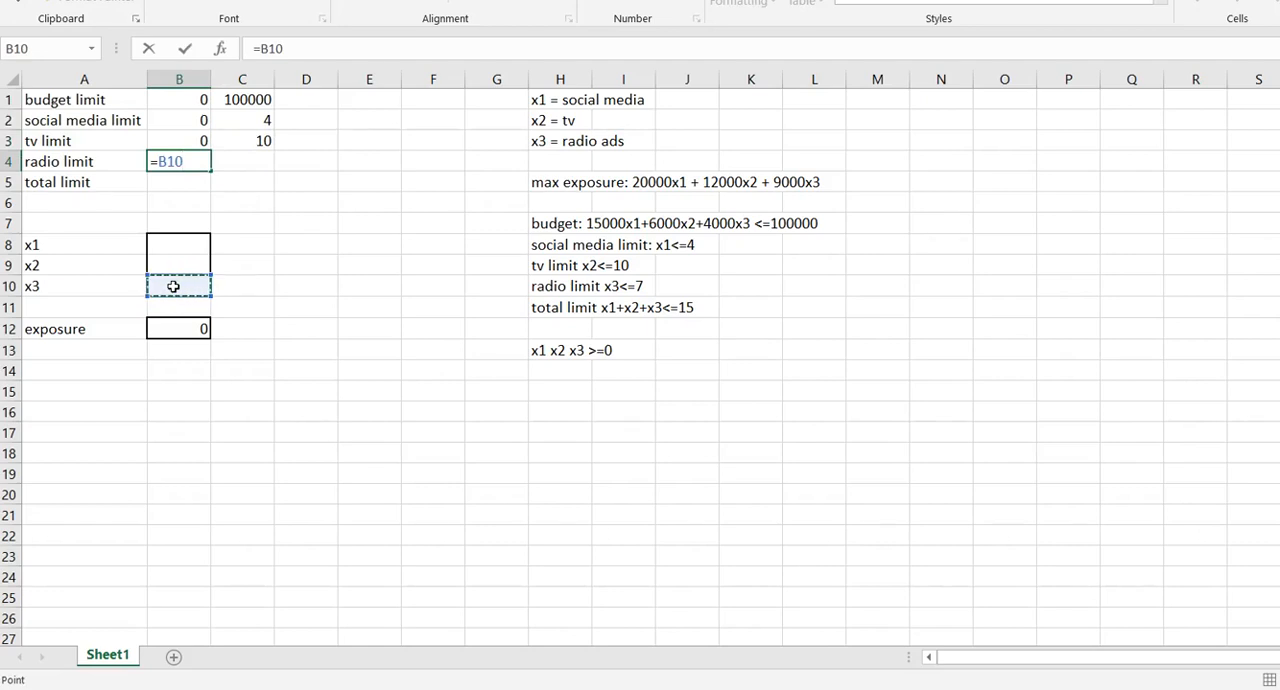
key("Return")
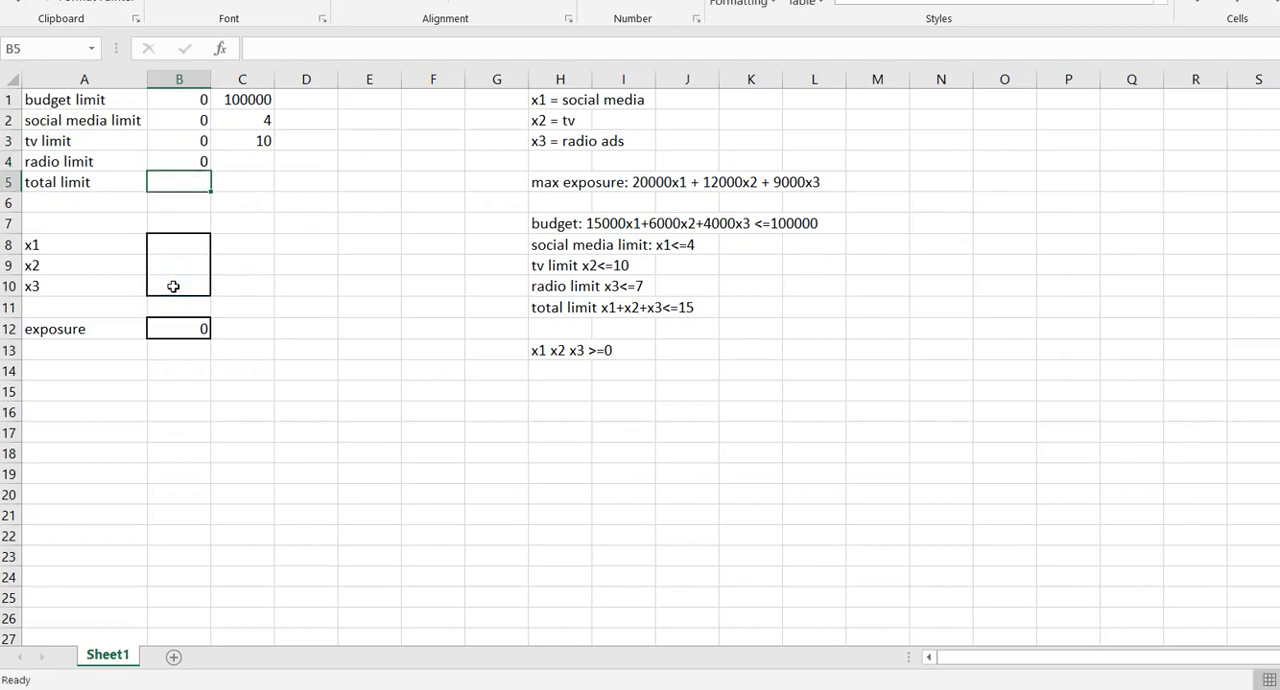
key("Right")
key("Up")
type("7")
key("Return")
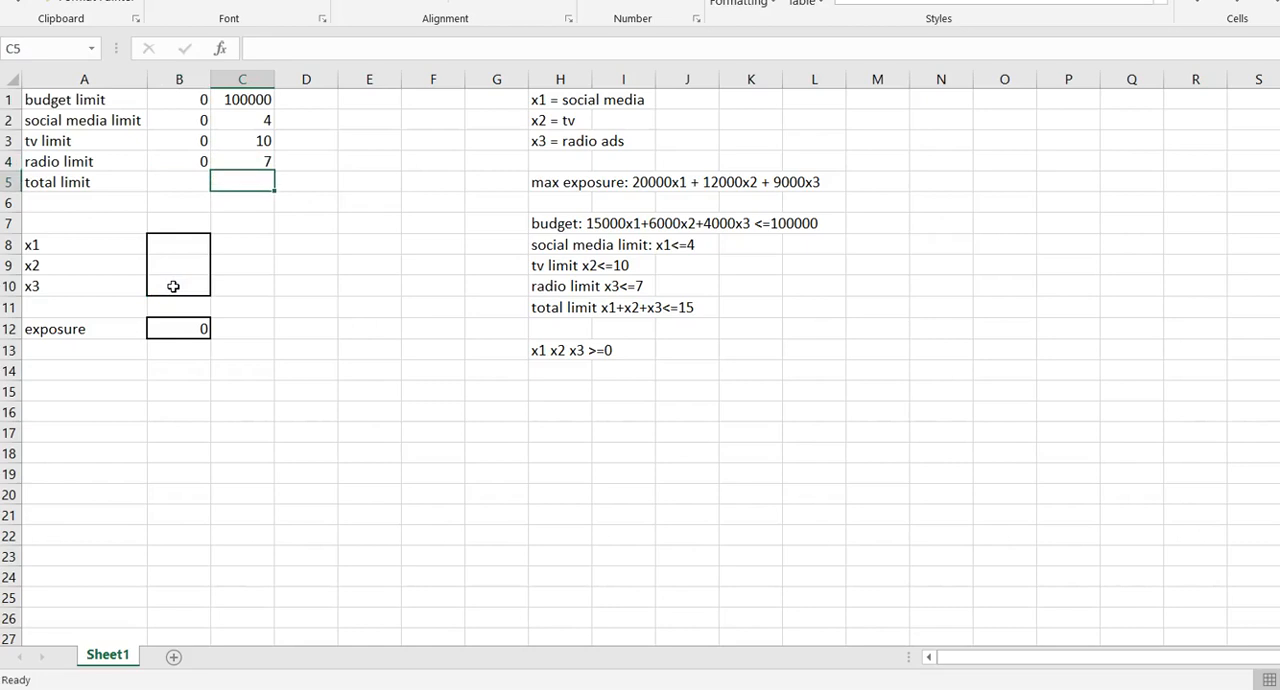
key("Left")
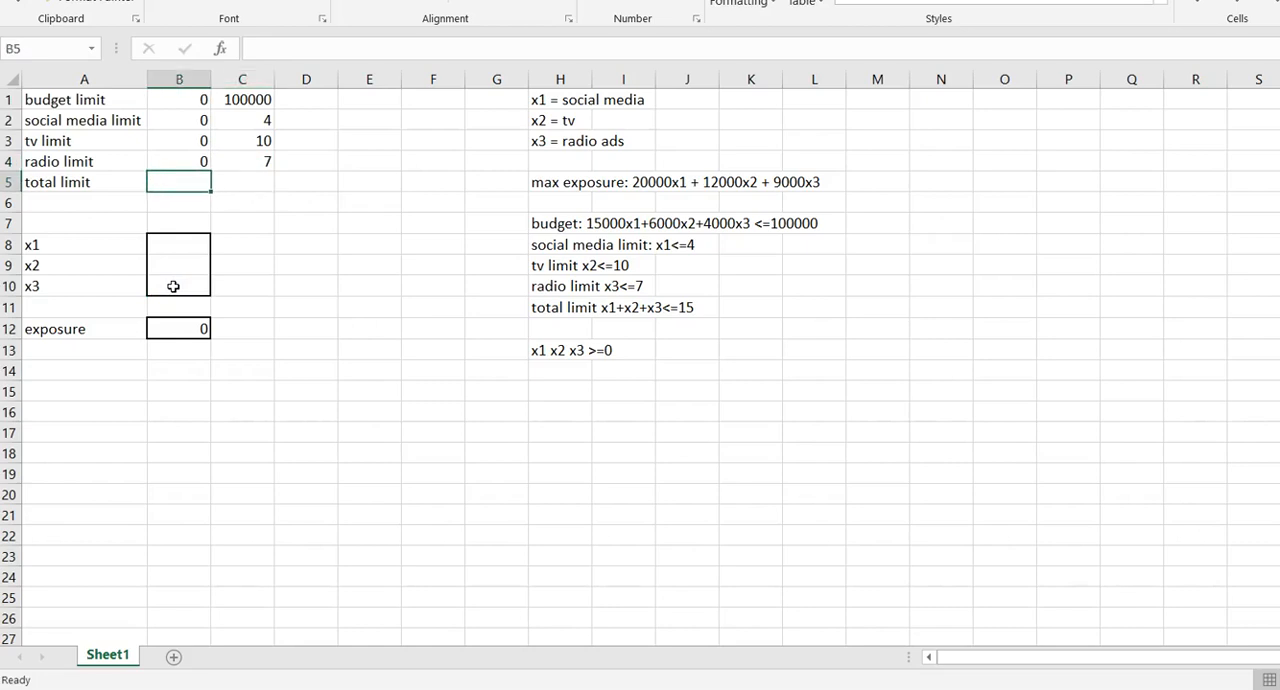
left_click(195, 247)
left_click(197, 268)
left_click(203, 289)
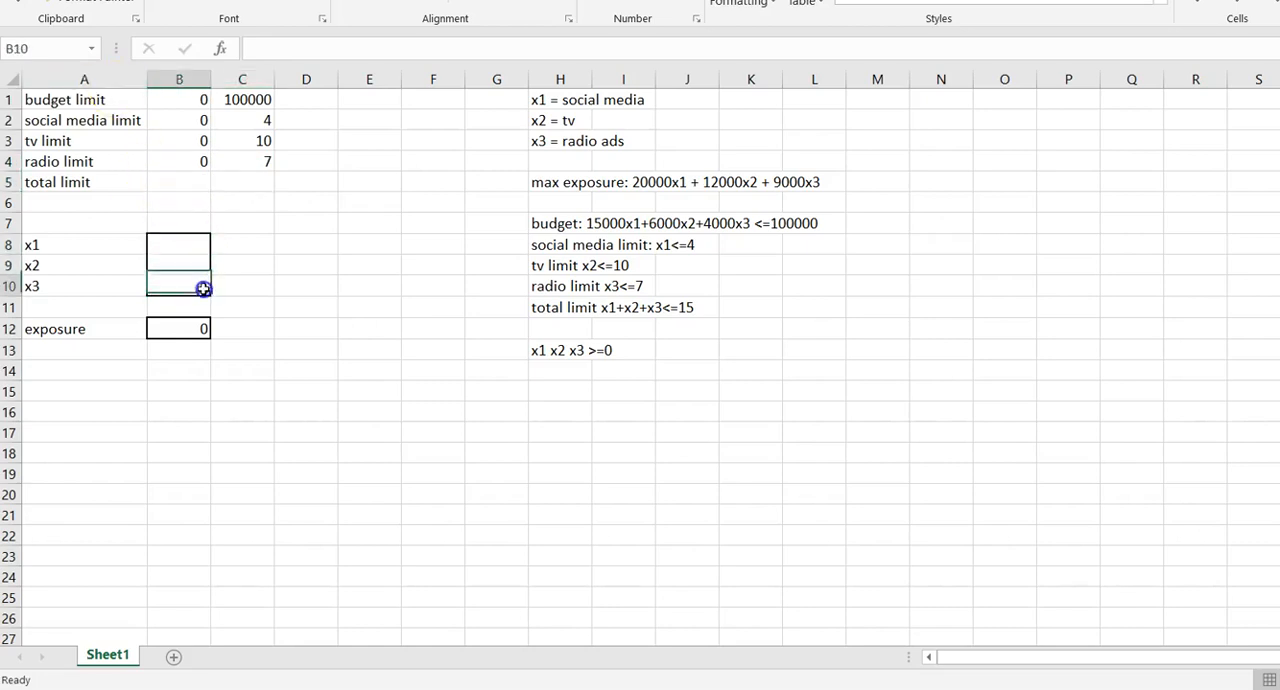
left_click(202, 241)
left_click(194, 263)
left_click(200, 284)
Fill in the total limit row with the formula =B8+B9+B10 in cell B5 and the limit 15 in C5.
left_click(184, 186)
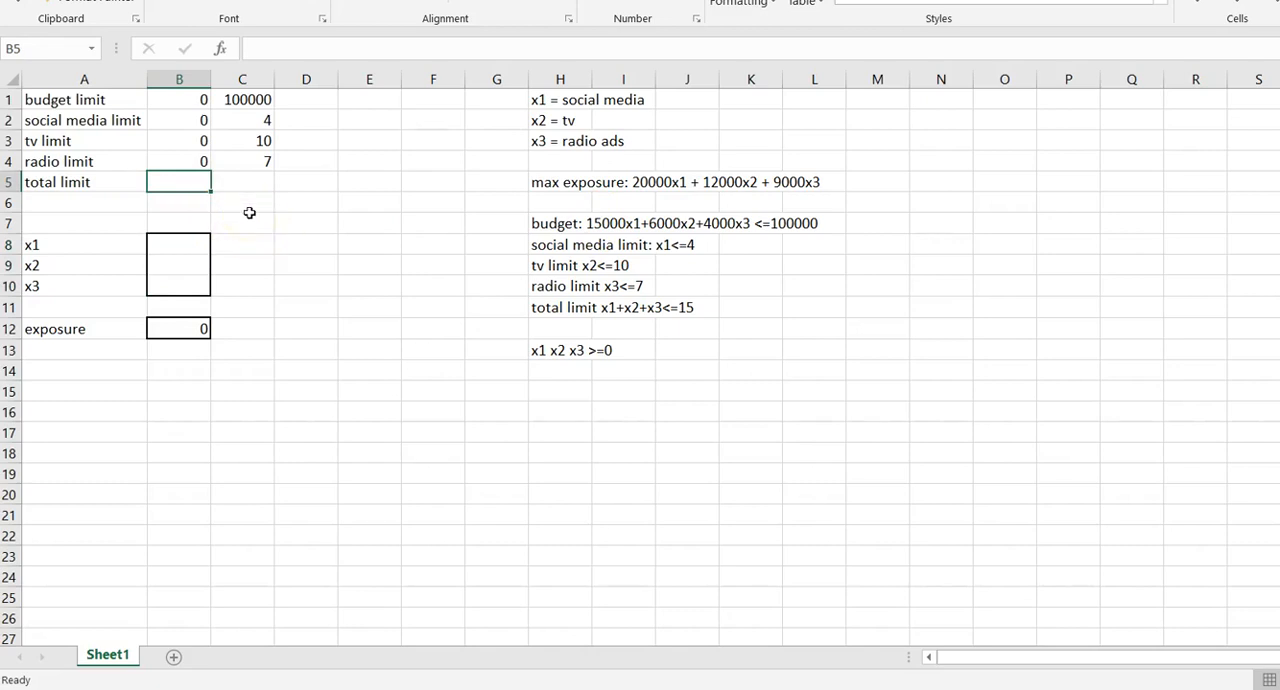
type("=")
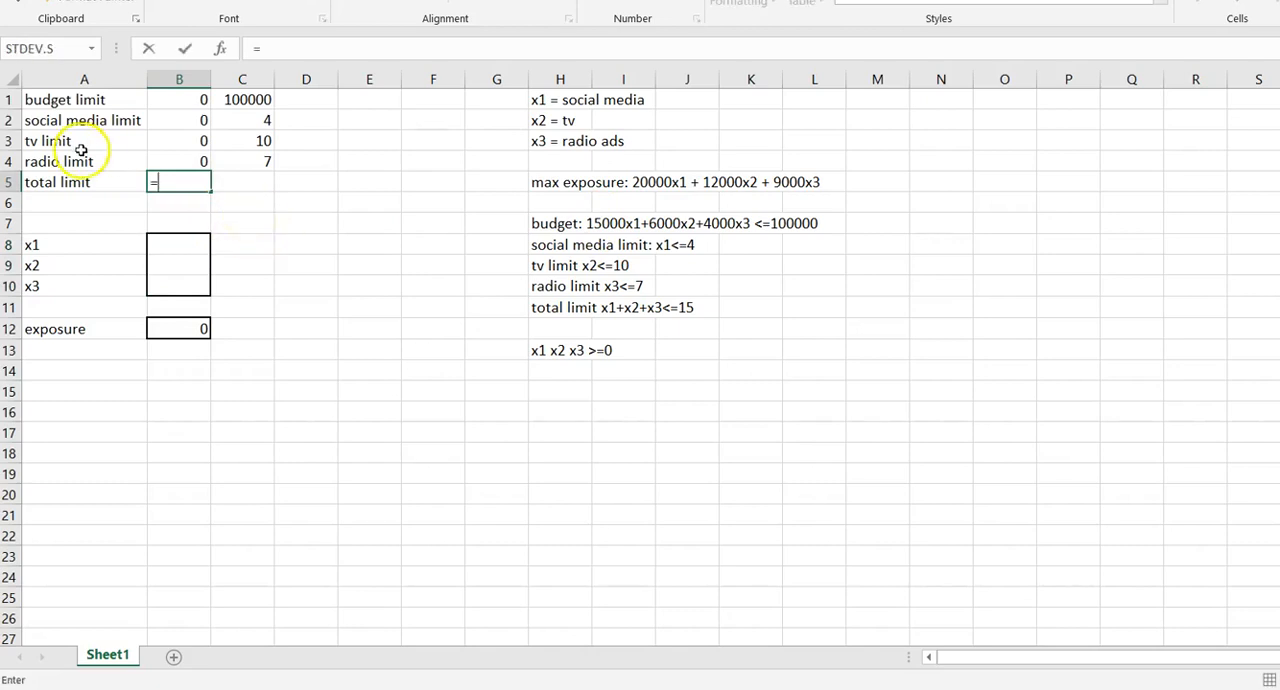
left_click(160, 244)
type("+")
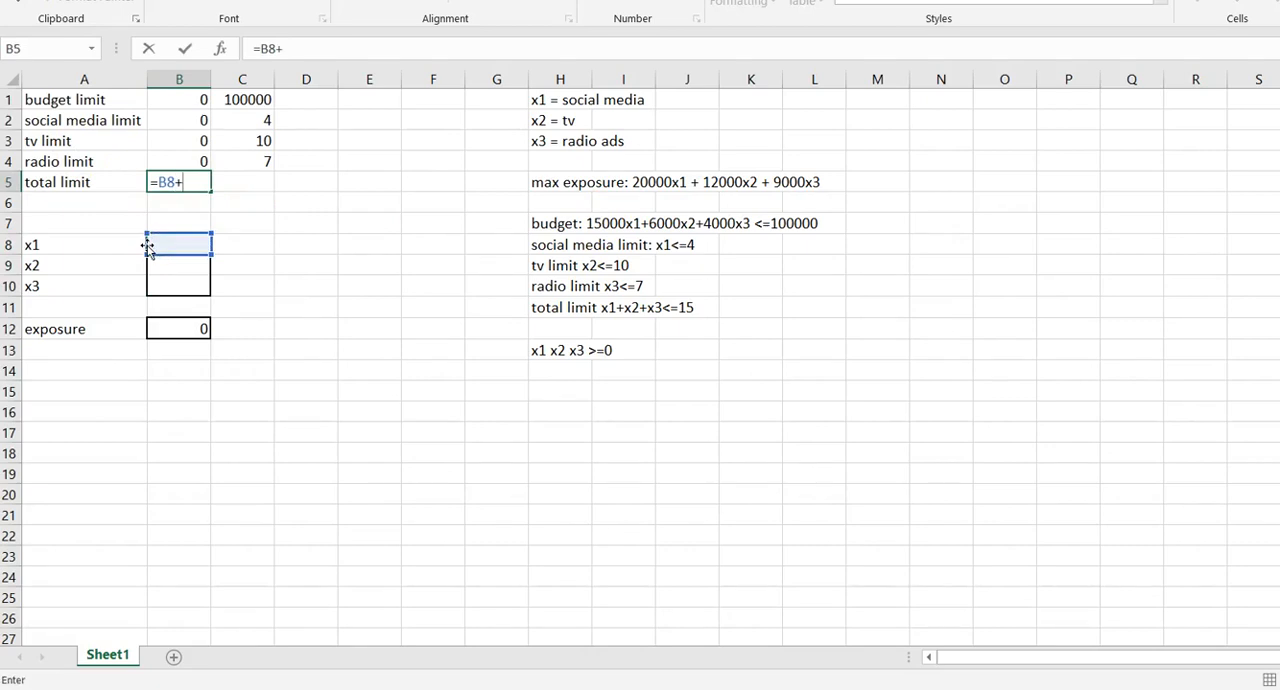
left_click(166, 270)
type("+")
left_click(186, 288)
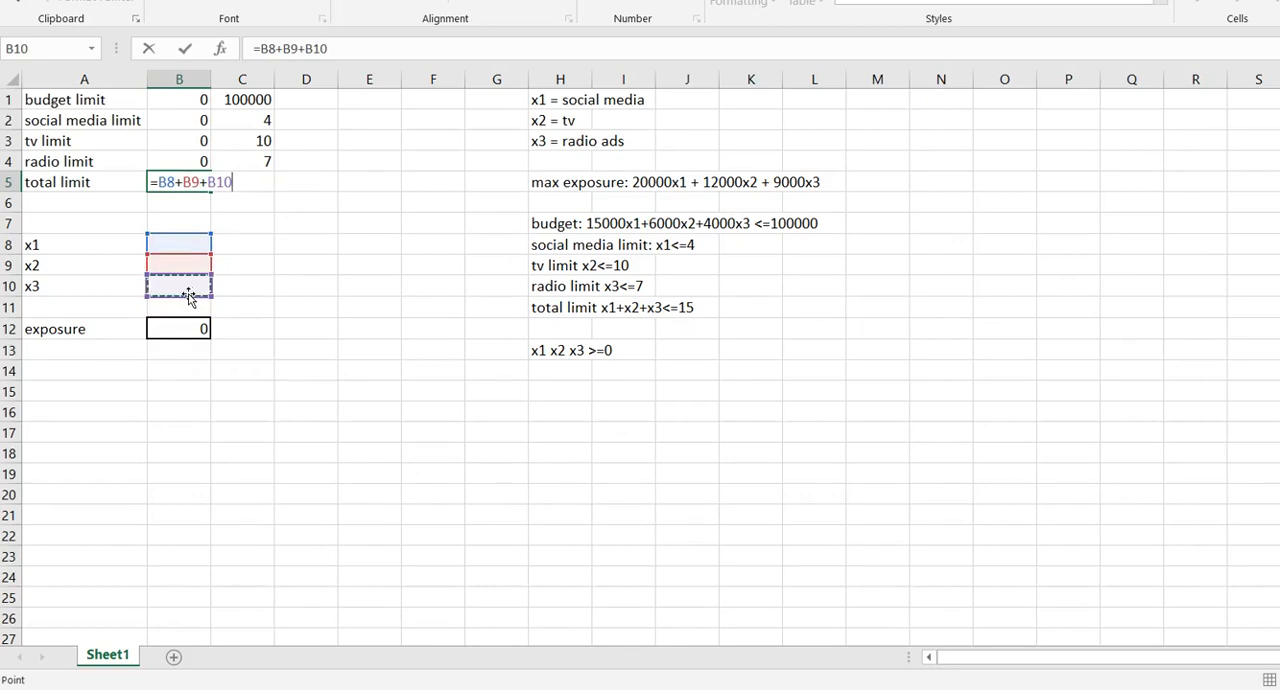
key("Return")
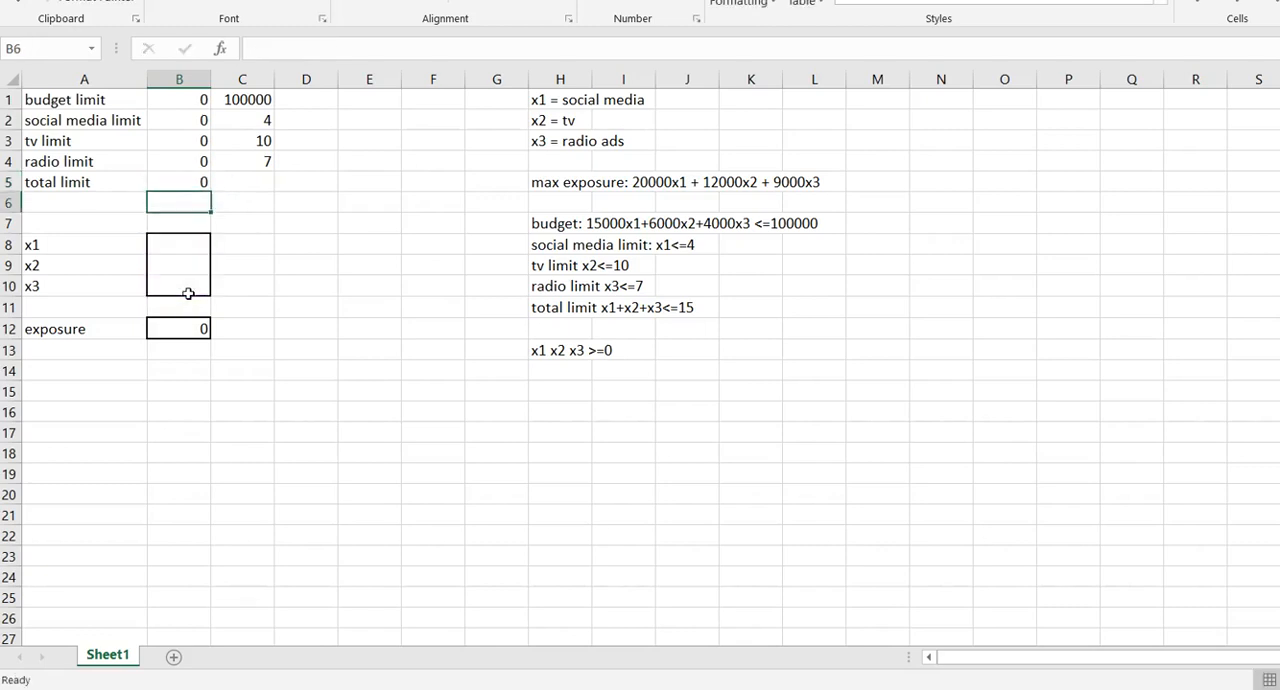
key("Right")
key("Up")
type("15")
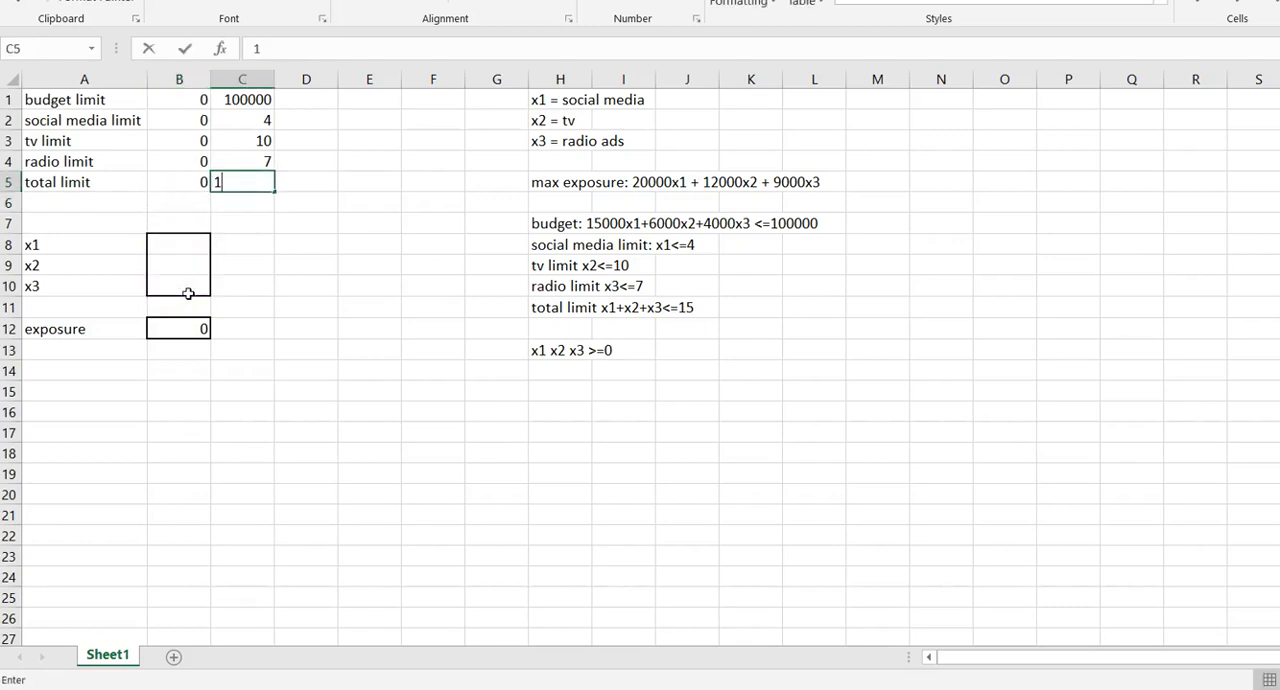
key("Return")
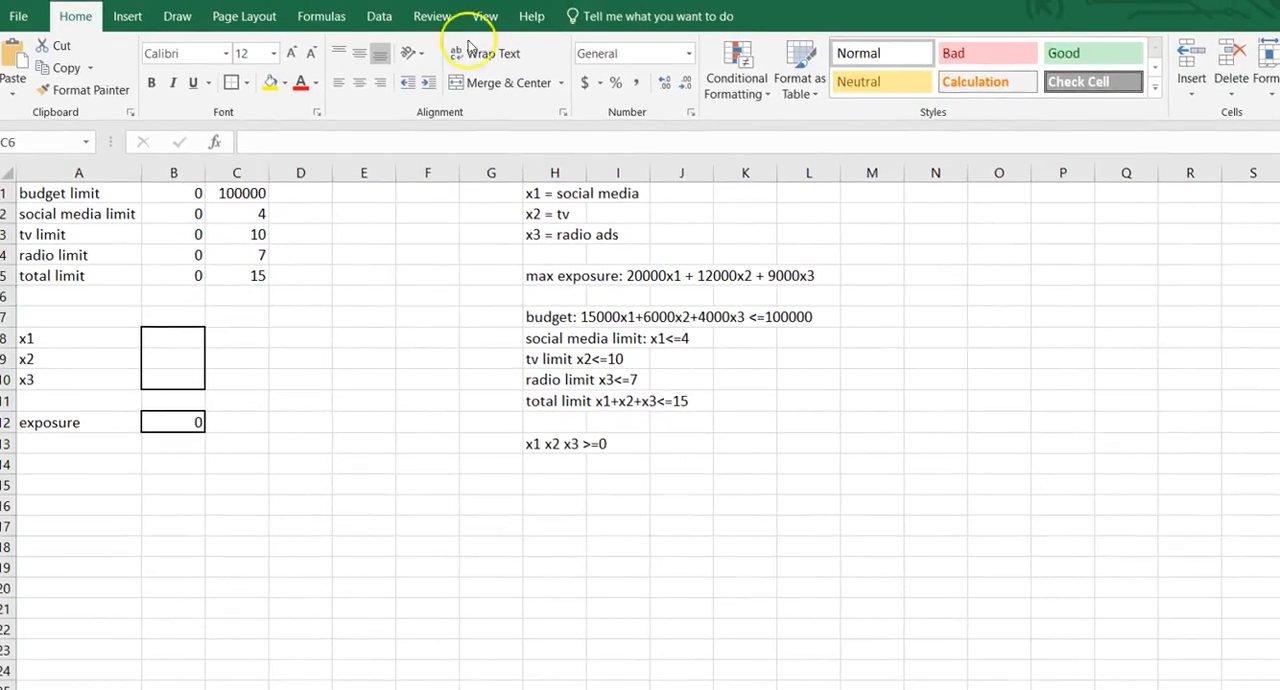
Open Solver and replace its objective cell with the exposure cell B12.
left_click(382, 18)
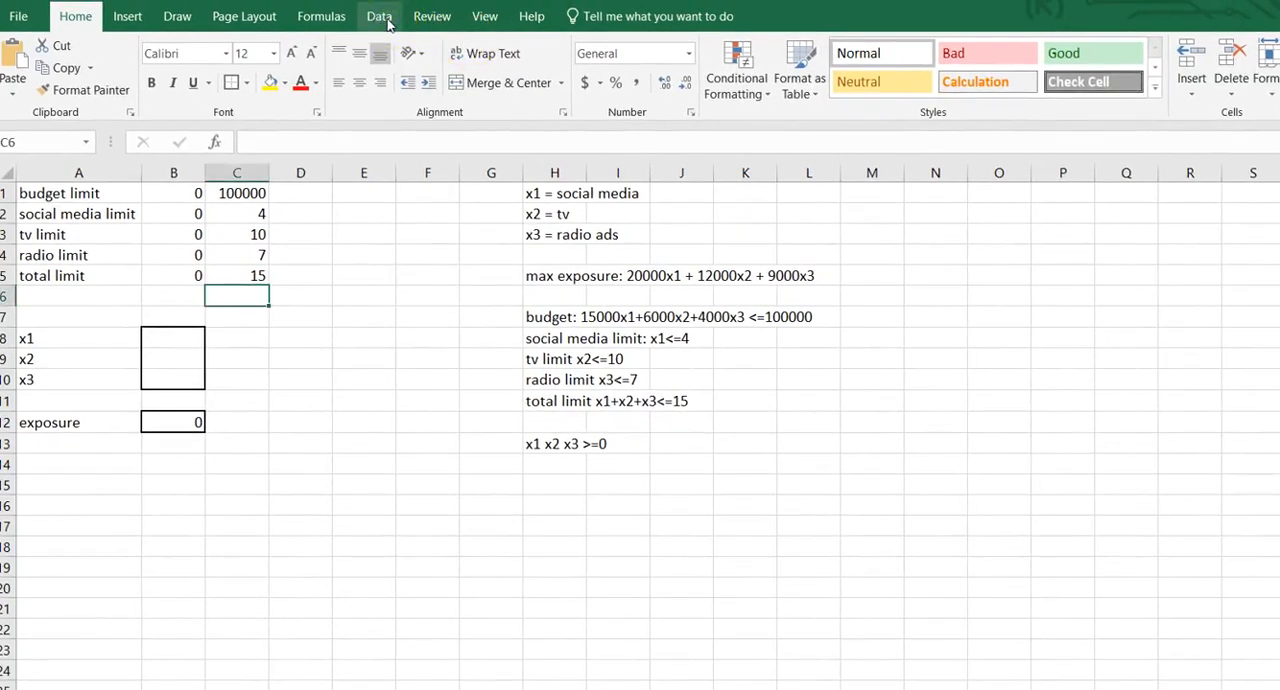
left_click(386, 18)
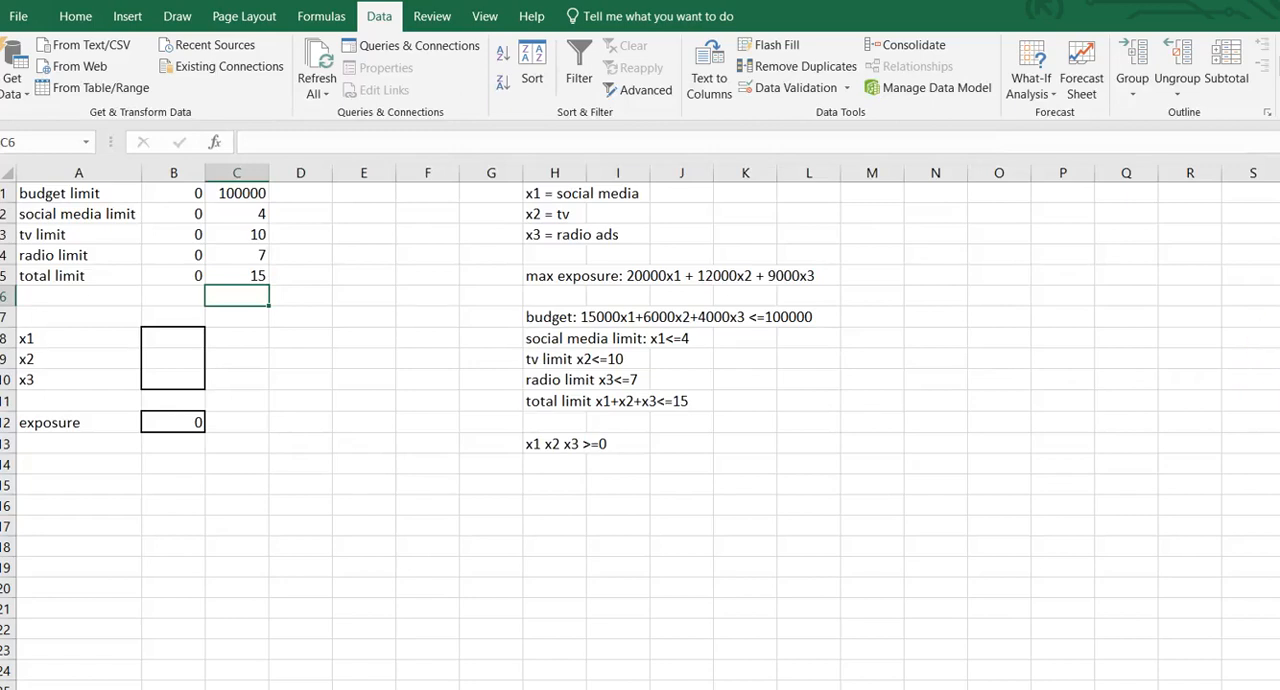
left_click_drag(559, 211, 790, 146)
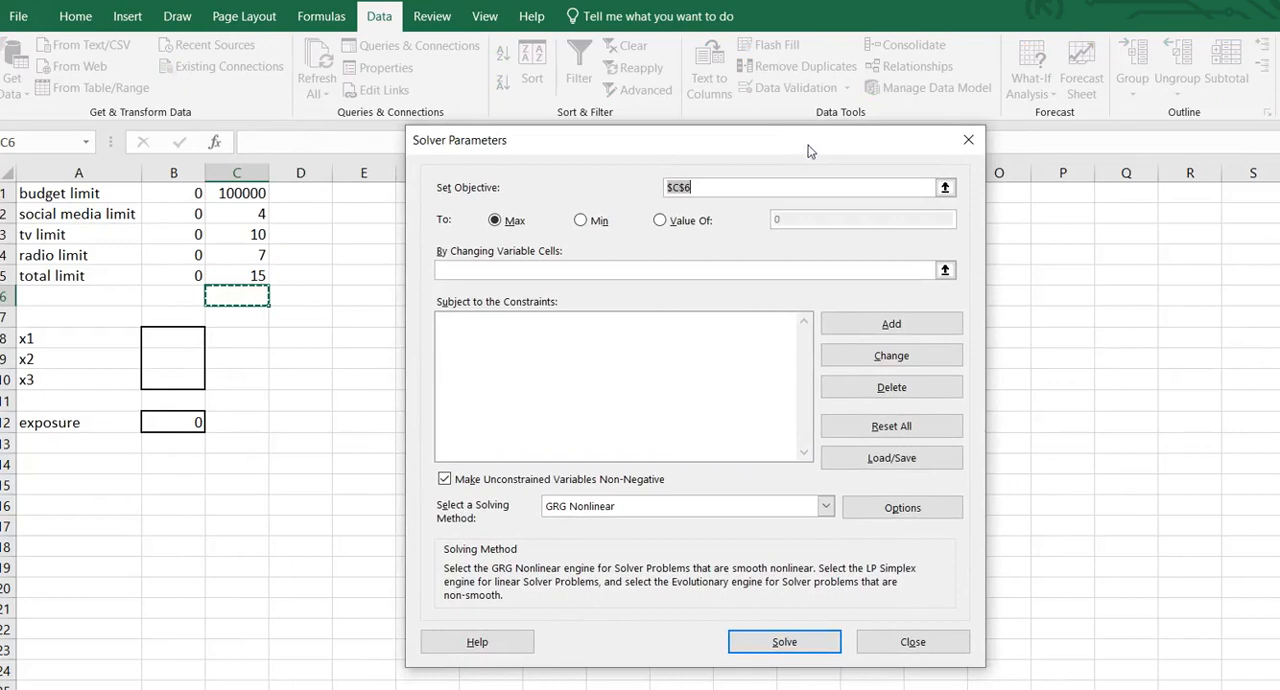
key("BackSpace")
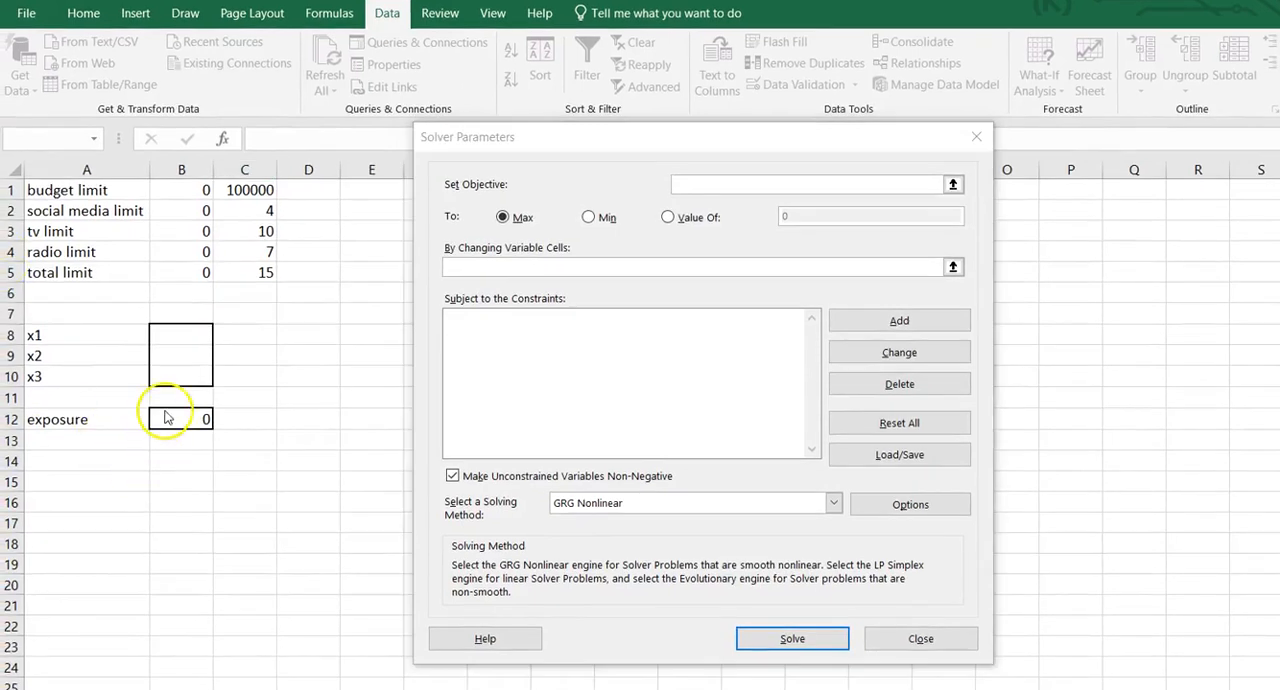
left_click(696, 186)
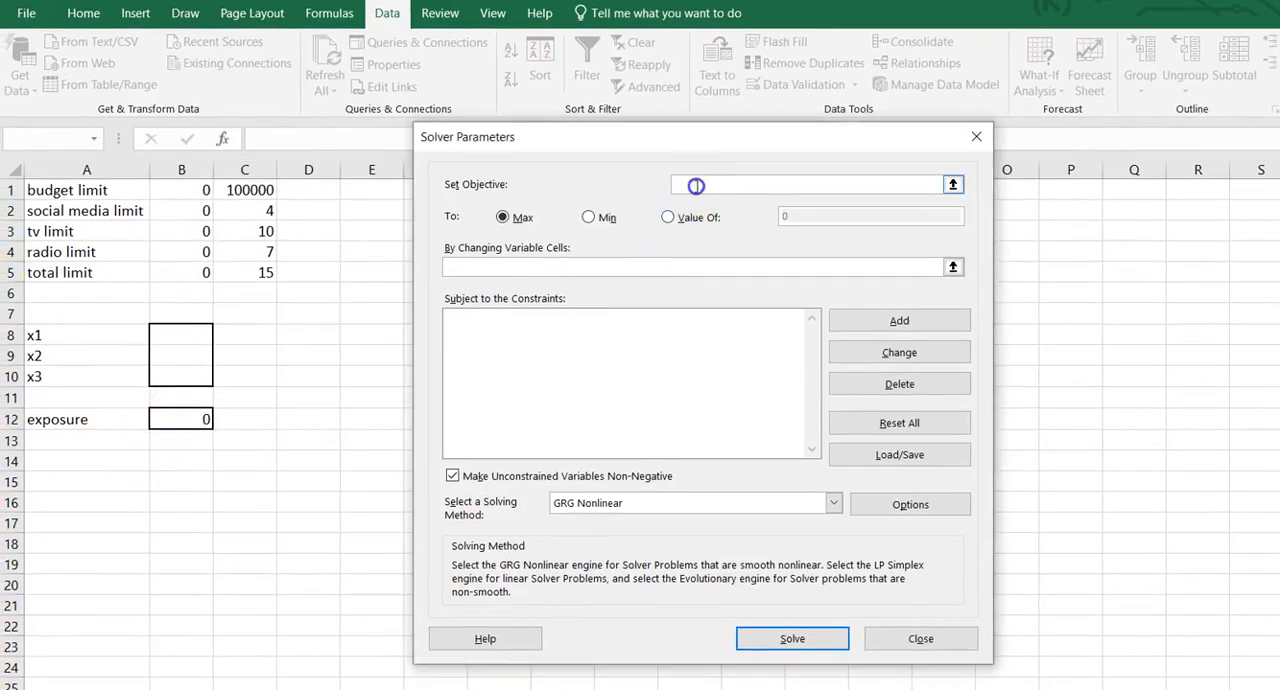
left_click(196, 420)
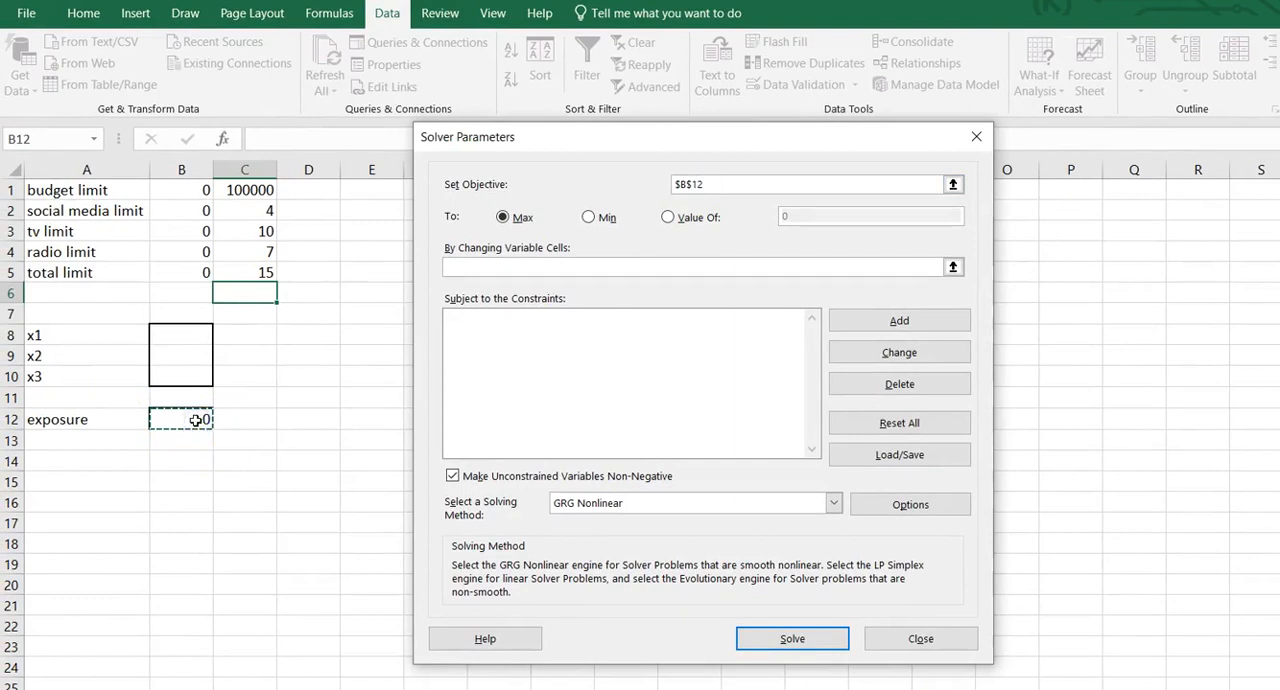
Set Solver's changing variable cells to the x1, x2 and x3 cells B8:B10.
left_click(524, 268)
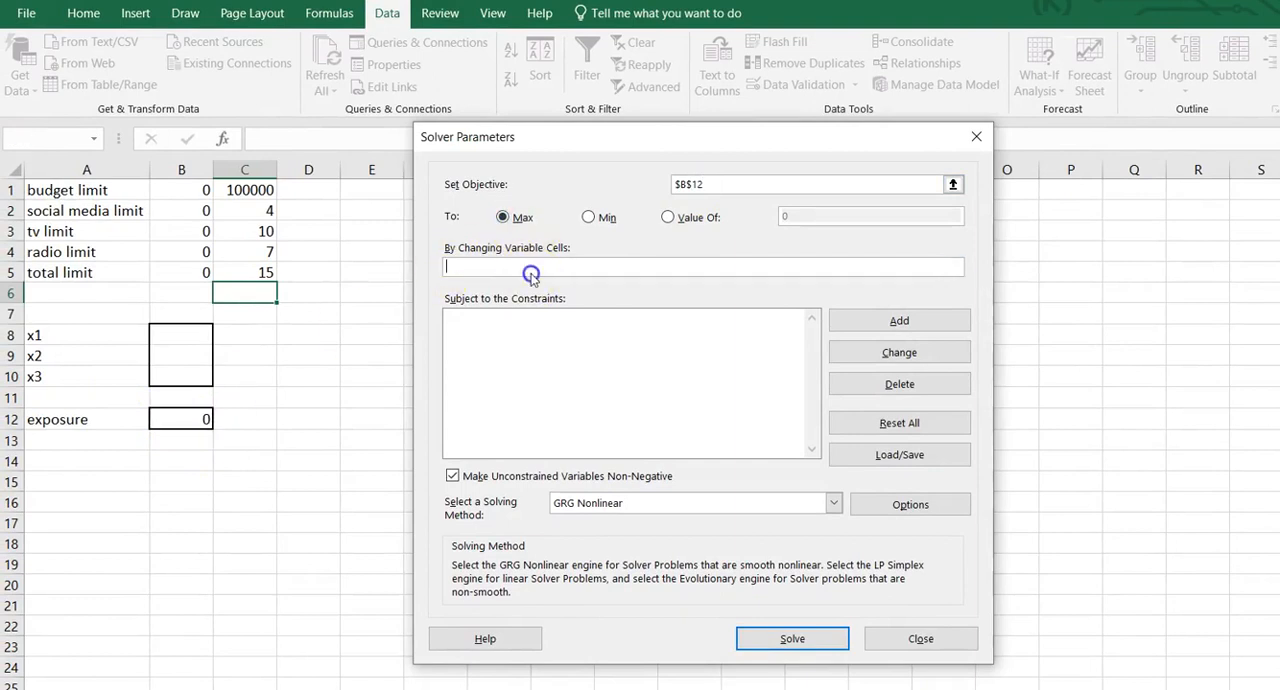
left_click_drag(196, 334, 202, 370)
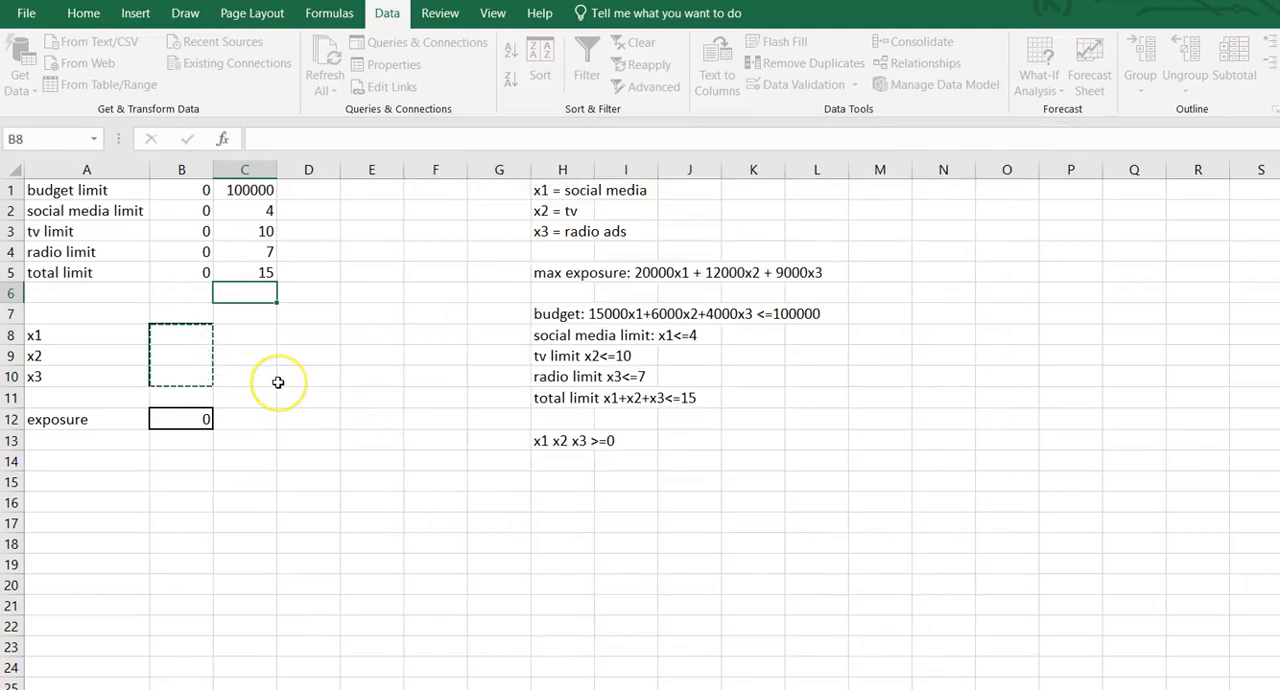
left_click(190, 376)
left_click_drag(181, 337, 181, 370)
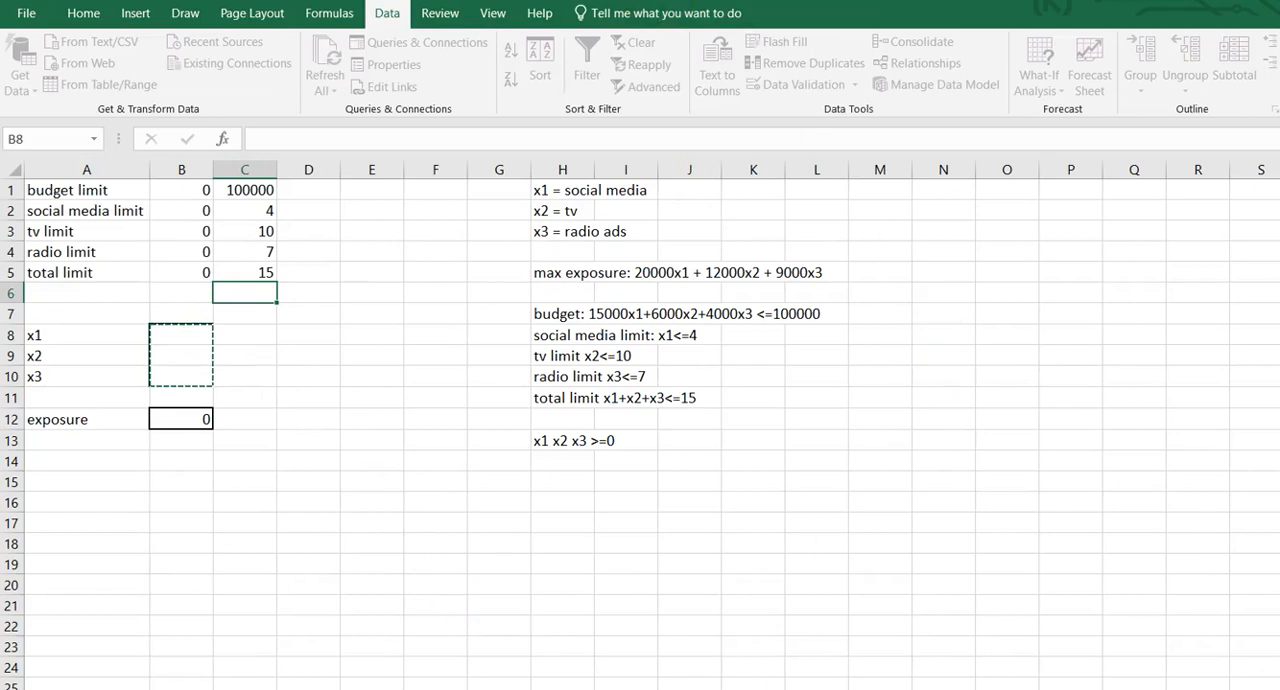
left_click(1270, 68)
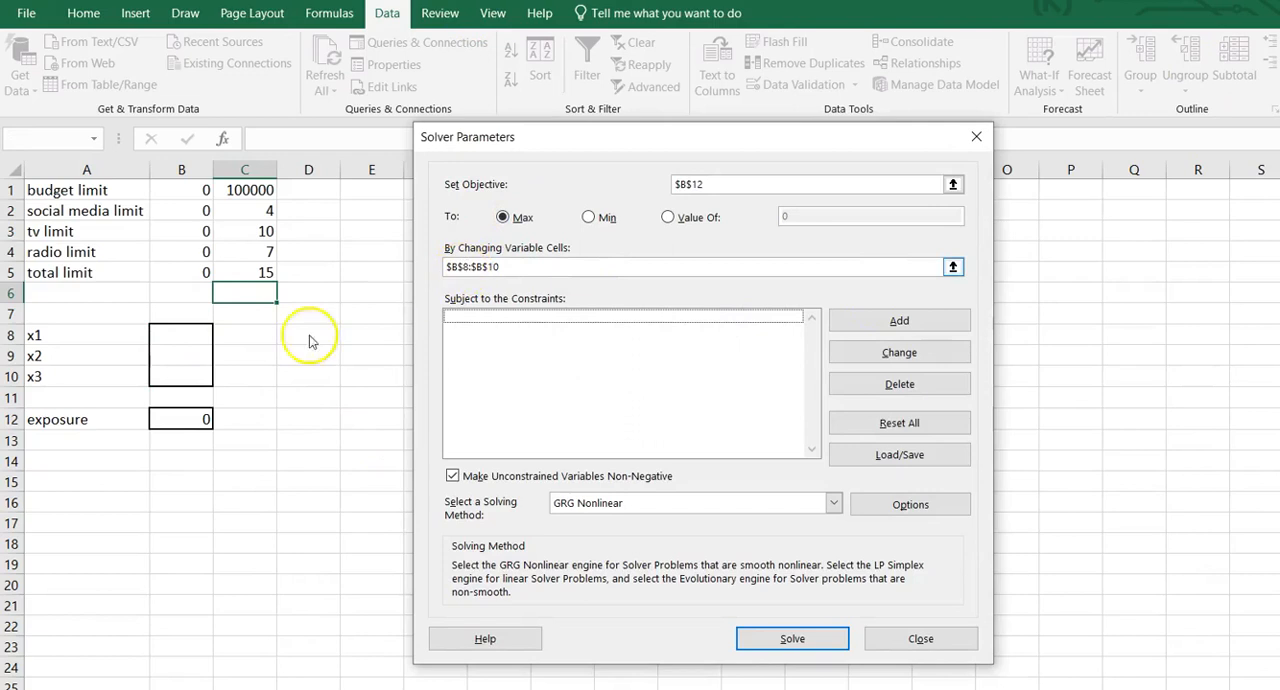
Add a Solver constraint requiring the limit formulas B1:B5 to be <= the limit values C1:C5.
left_click(535, 321)
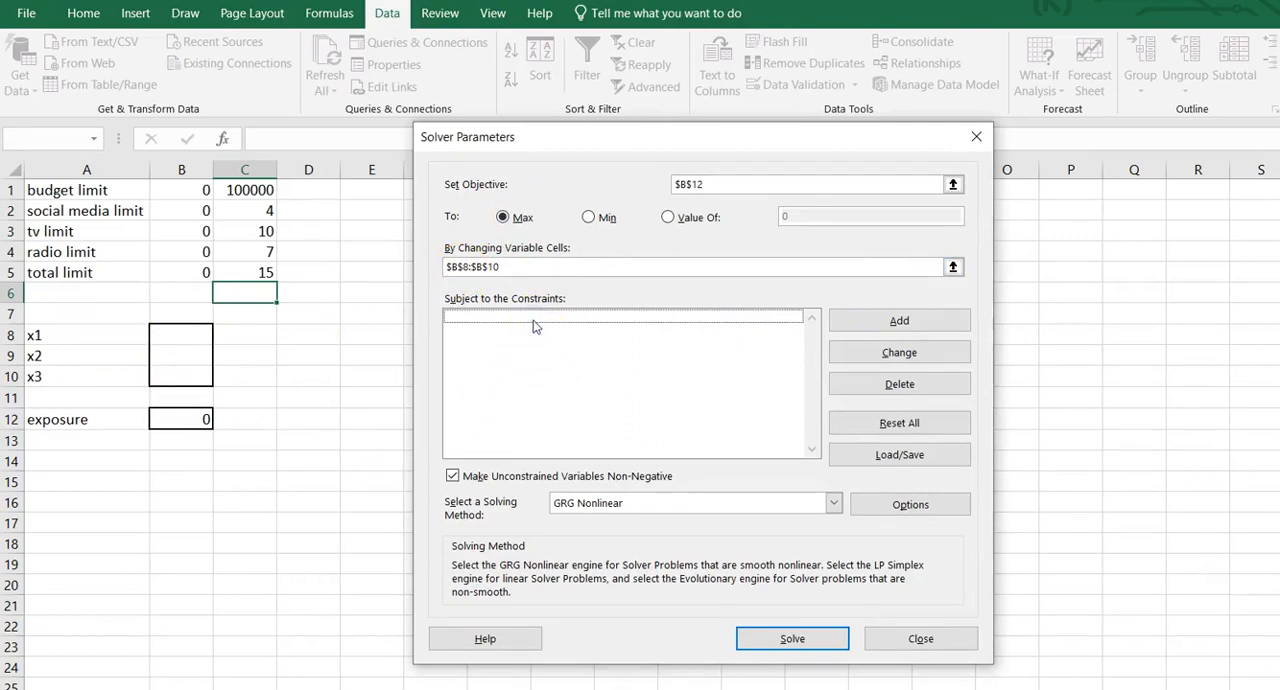
left_click(903, 322)
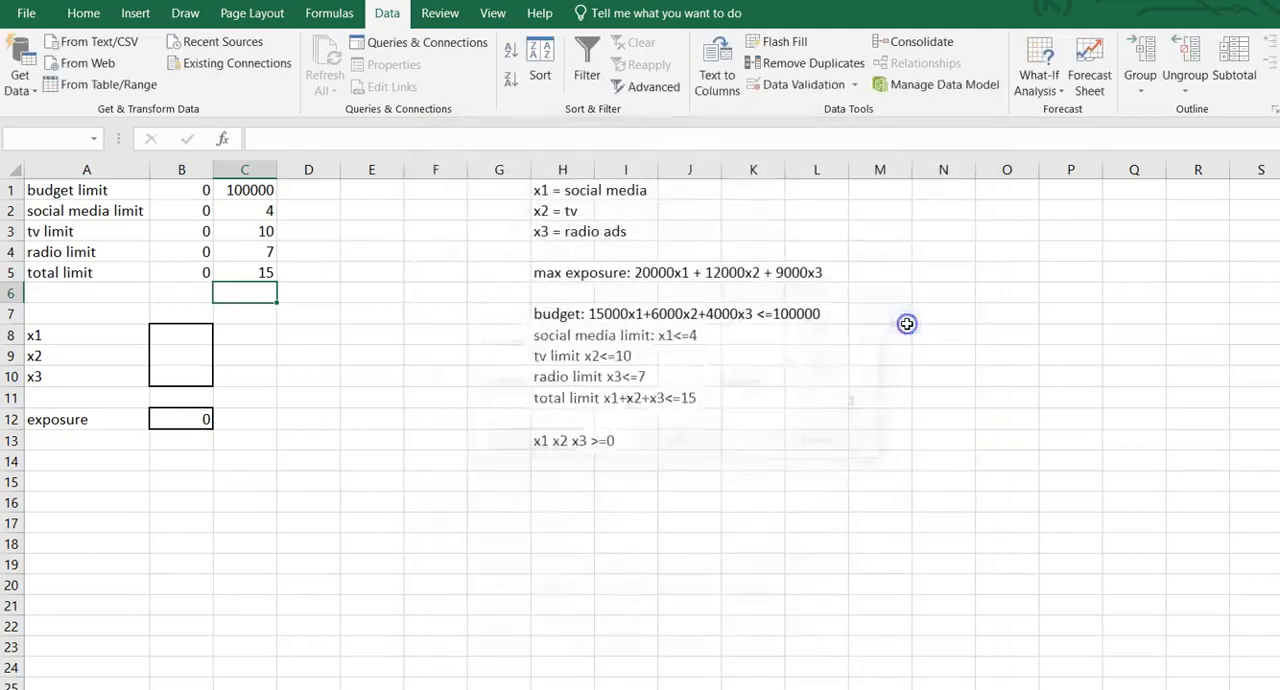
left_click(170, 189)
left_click_drag(170, 189, 183, 272)
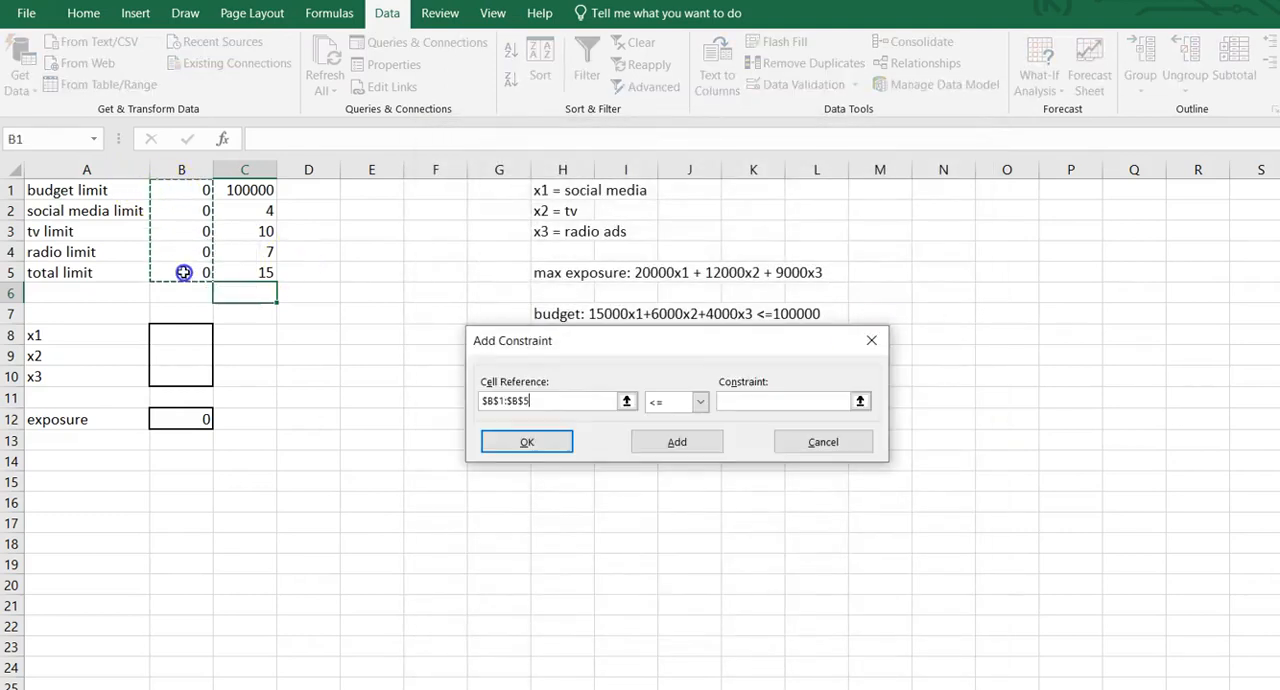
left_click(754, 401)
left_click_drag(268, 190, 265, 272)
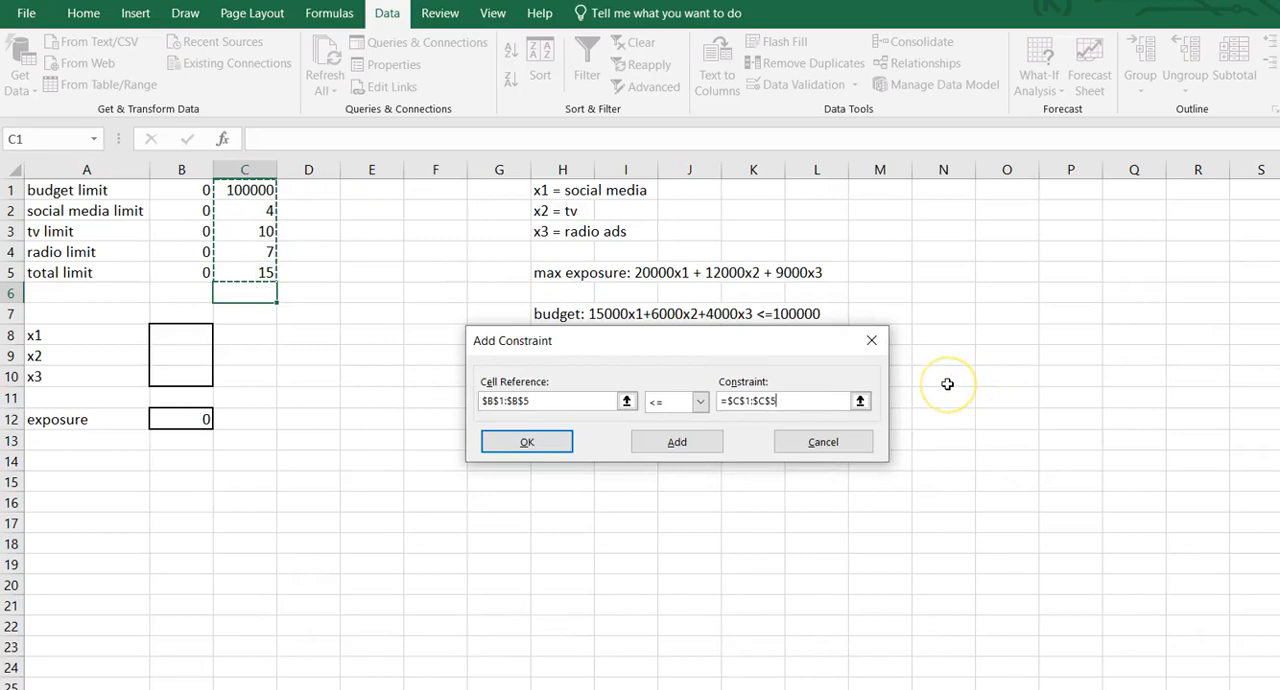
left_click_drag(825, 344, 835, 472)
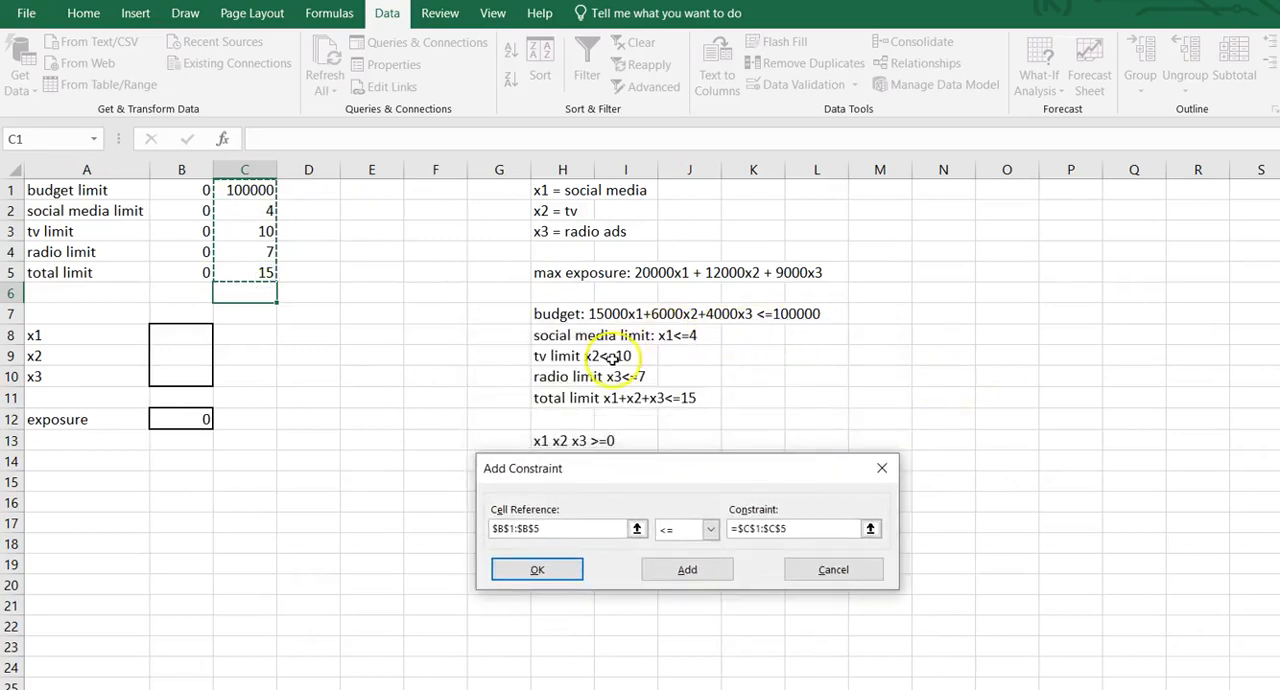
left_click_drag(723, 480, 703, 326)
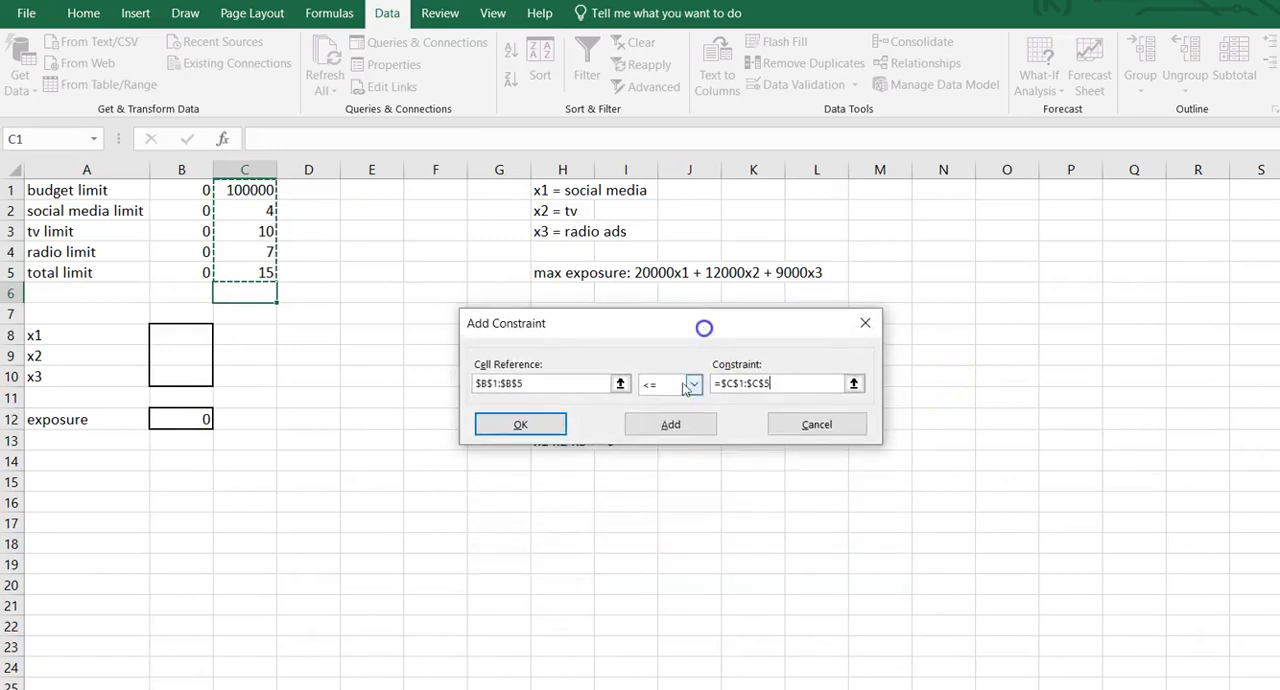
left_click(670, 430)
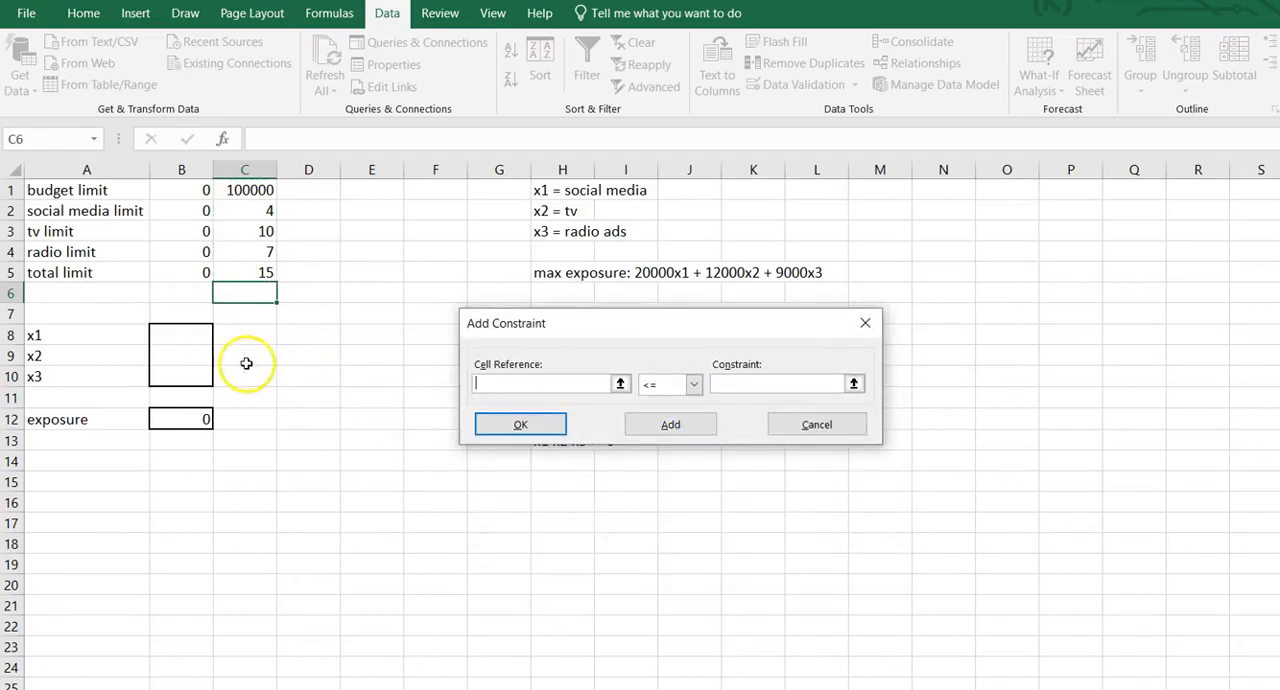
Add the non-negativity constraint B8:B10 >= 0, and solve the model, keeping the Solver solution.
left_click_drag(204, 336, 192, 372)
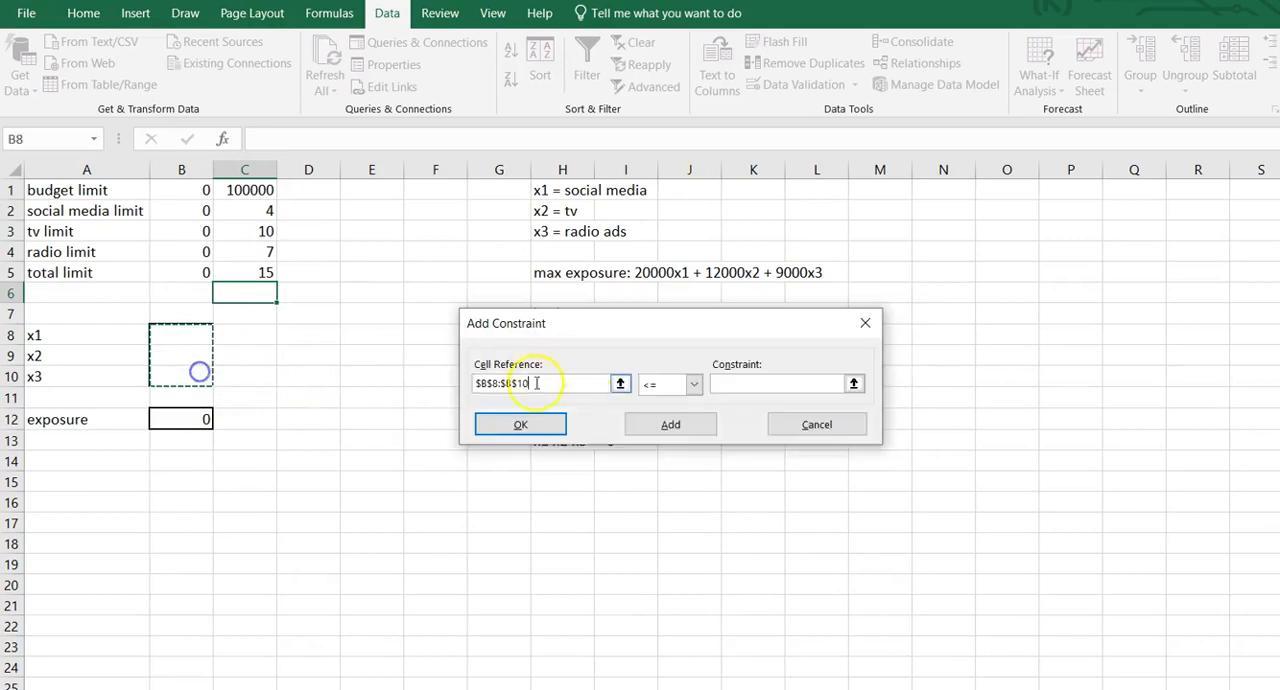
left_click(694, 387)
left_click(660, 438)
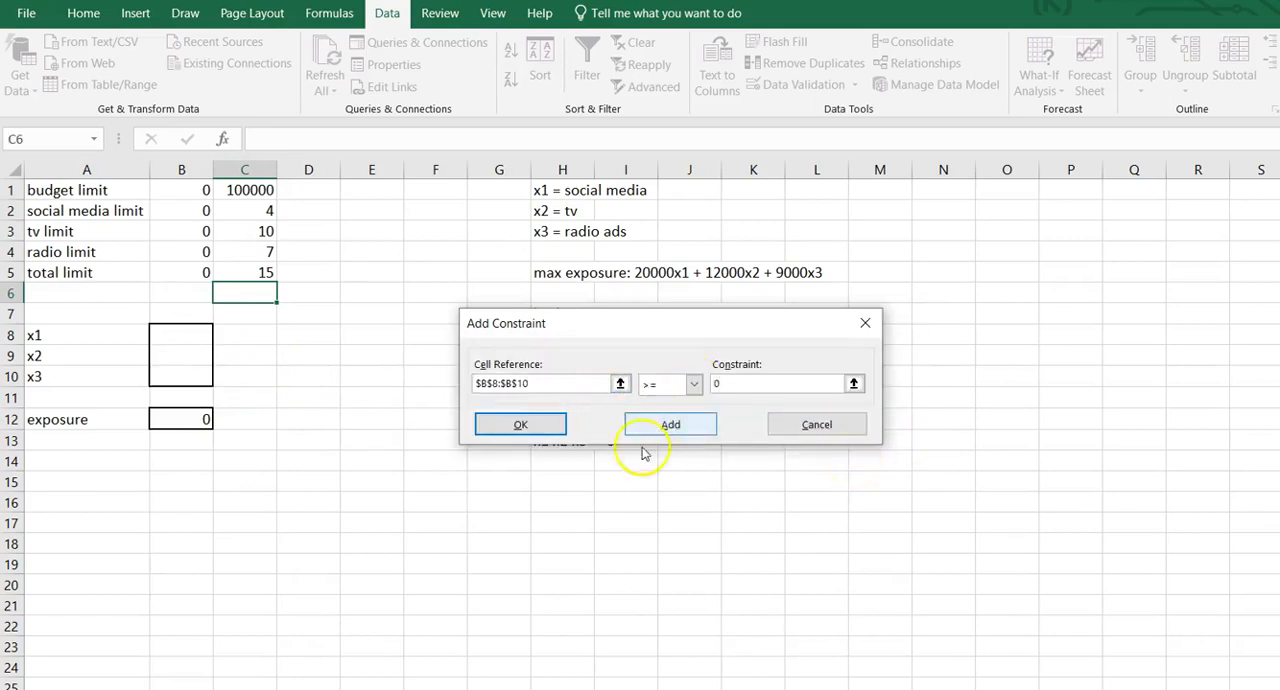
left_click(537, 426)
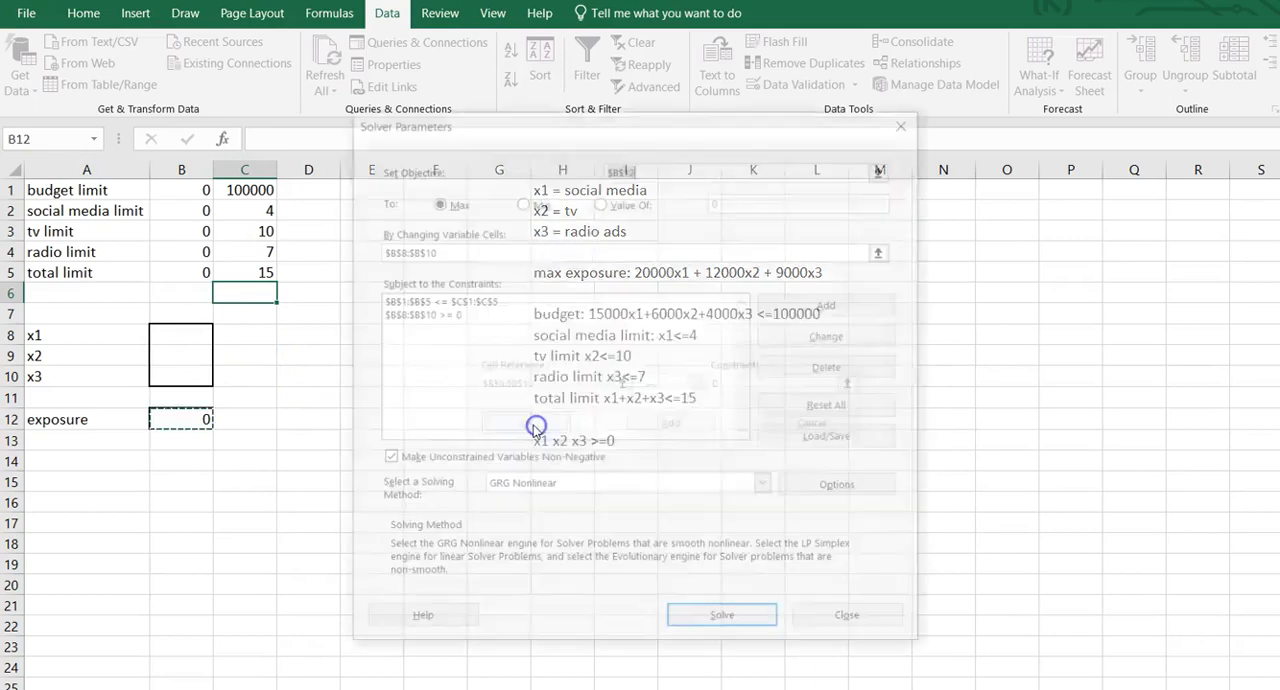
left_click(727, 628)
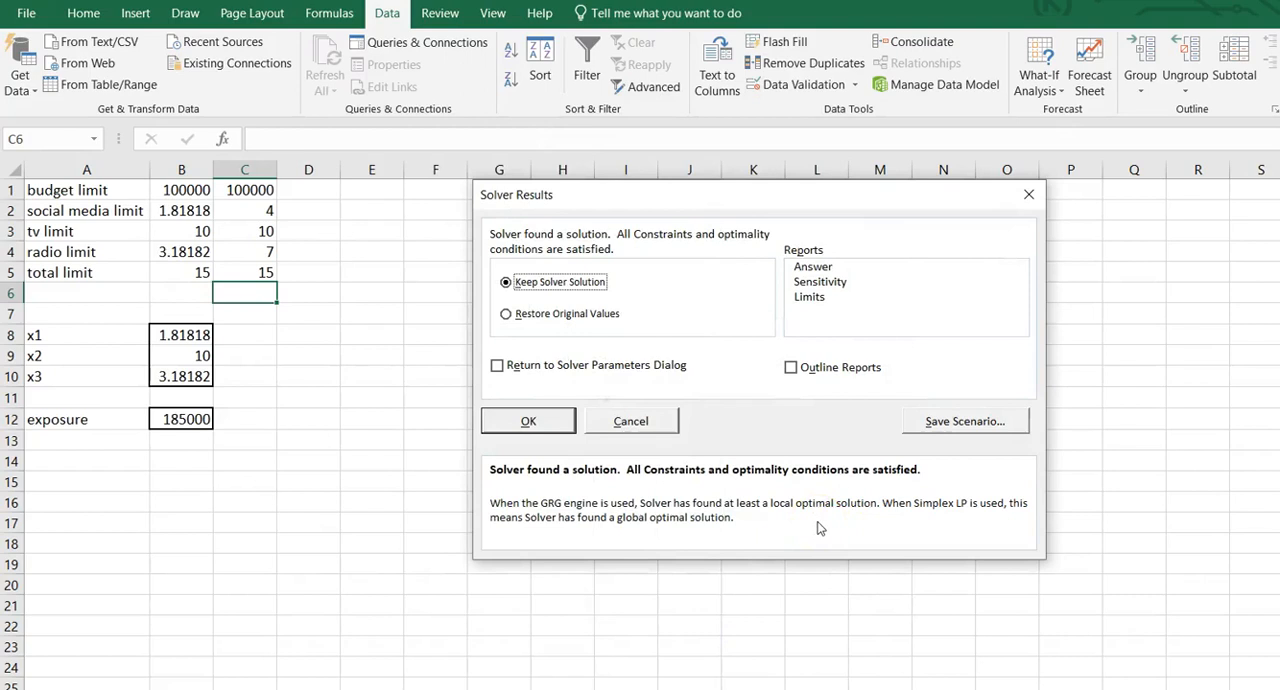
left_click(525, 415)
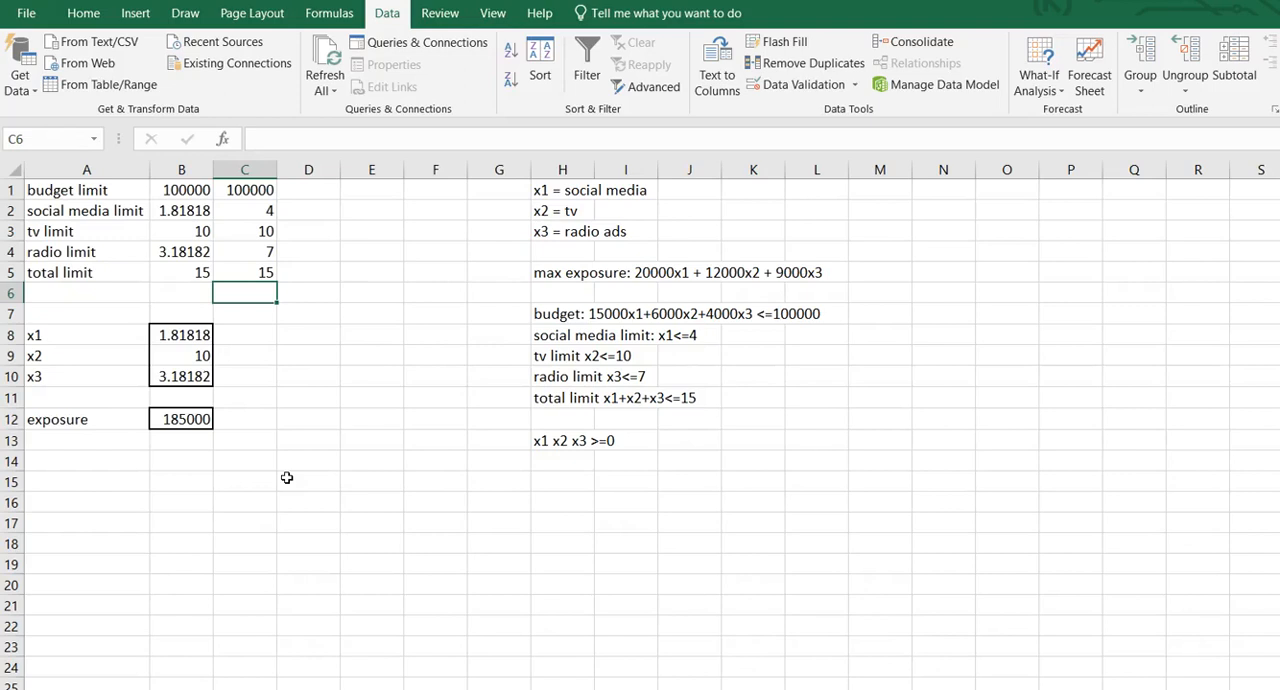
Enter the note "x1 x2 x3 integers" in cell H14 below the non-negativity condition.
left_click(541, 459)
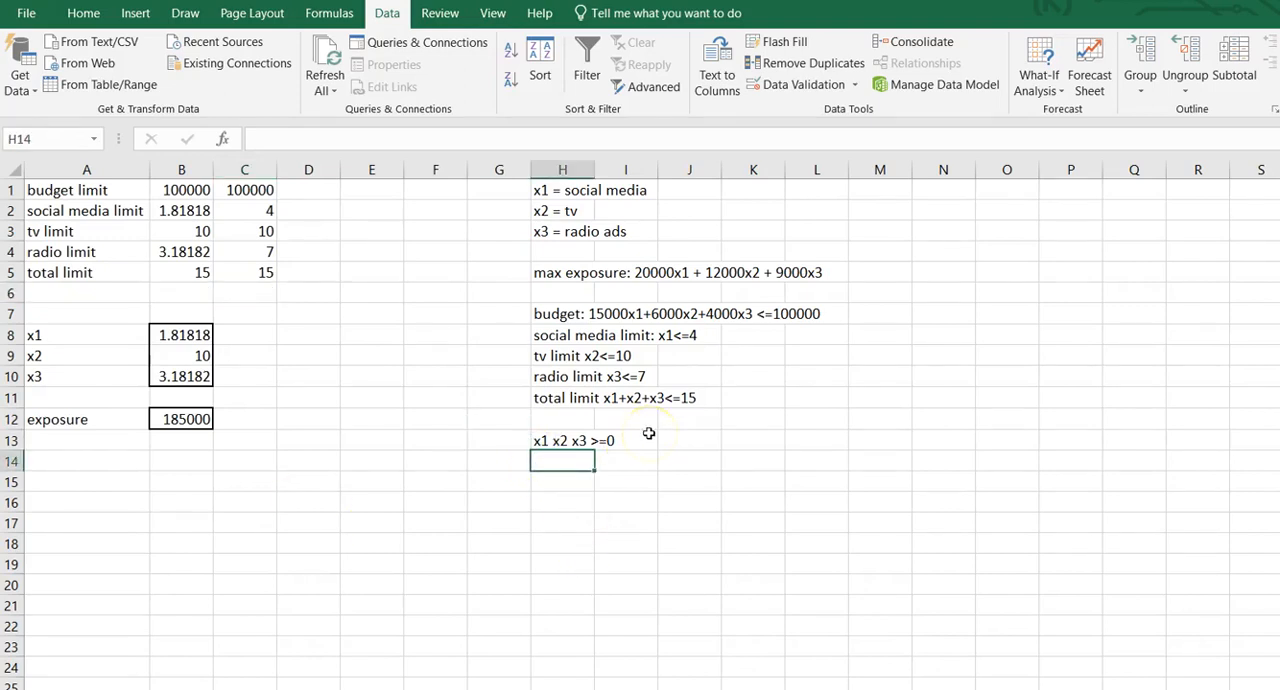
type("x1 x")
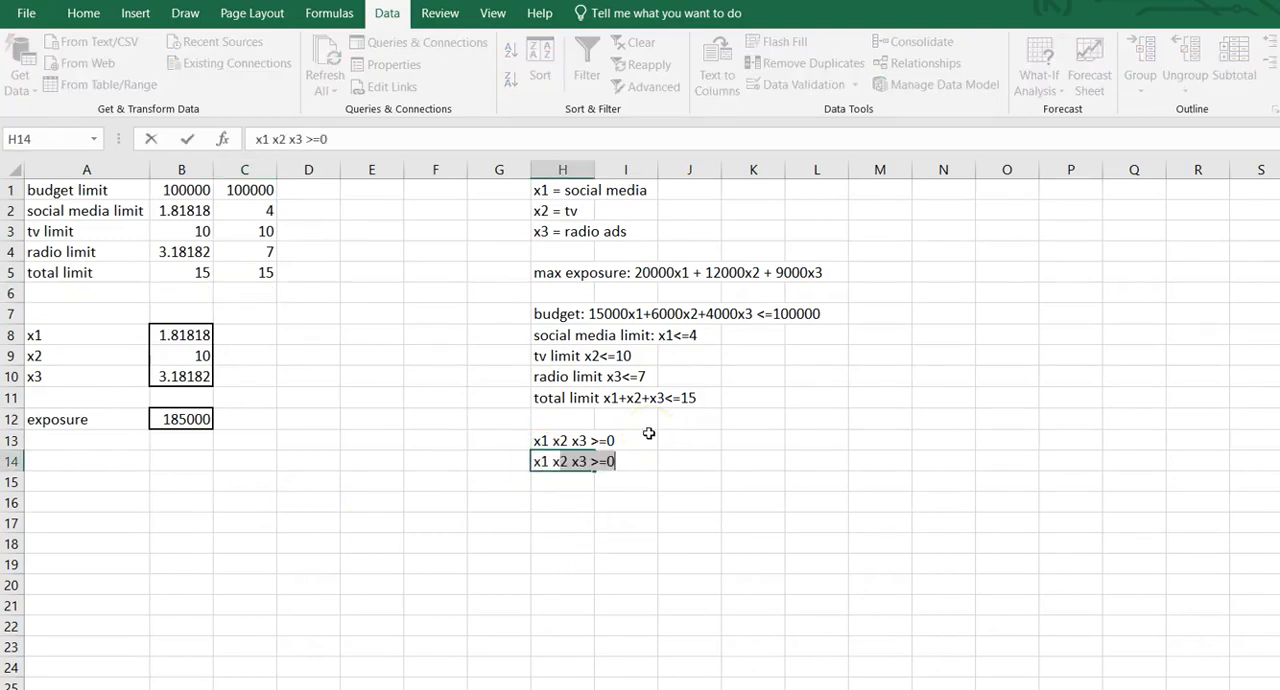
type("2 x3 integers")
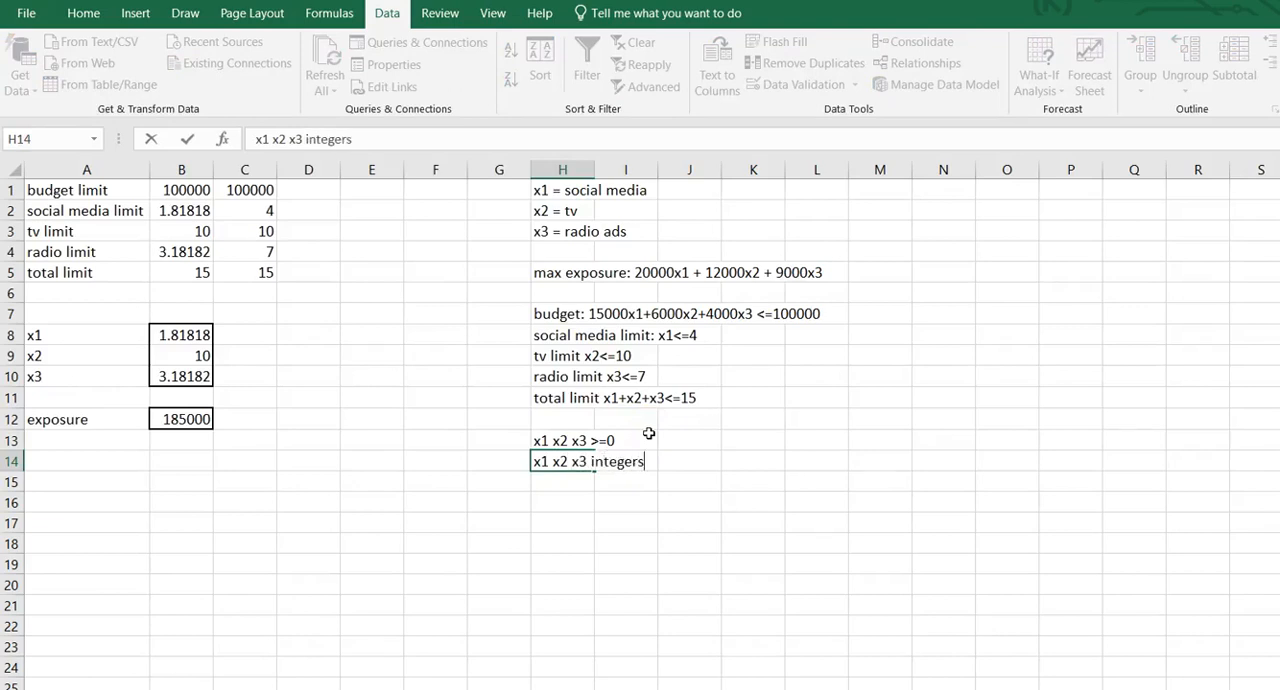
key("Return")
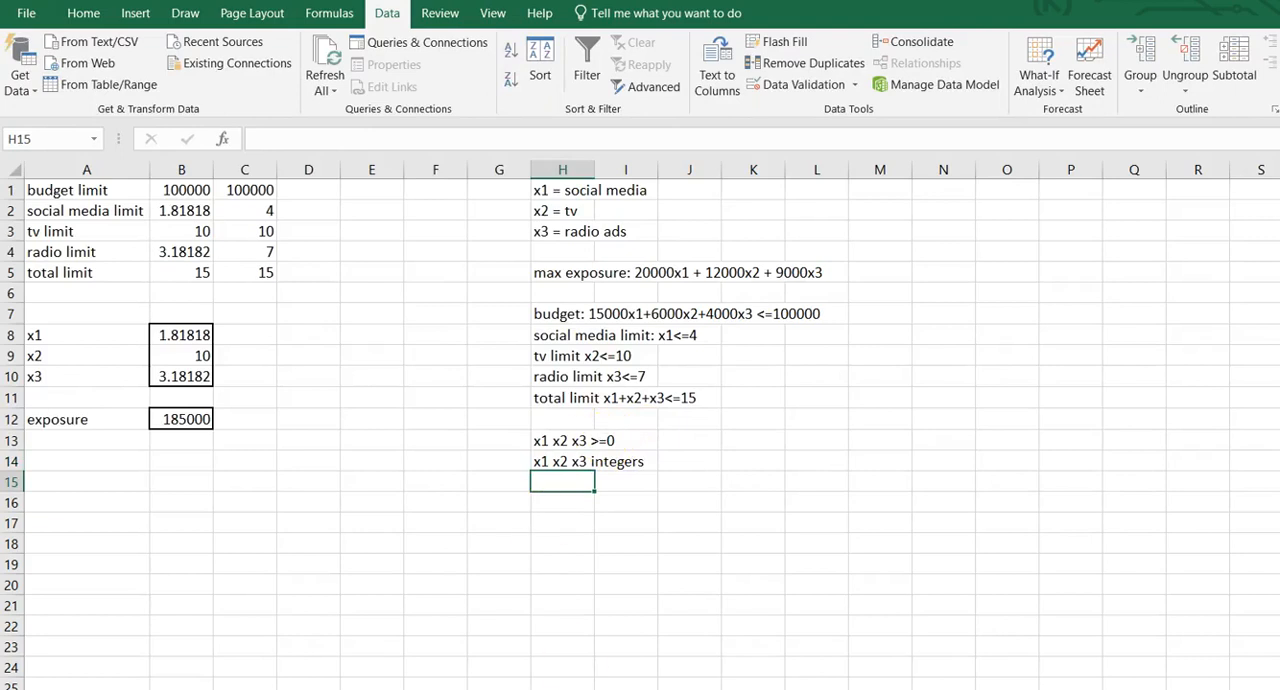
Reopen Solver and change the B8:B10 >= 0 constraint to int so the variables must be integers.
left_click(1279, 52)
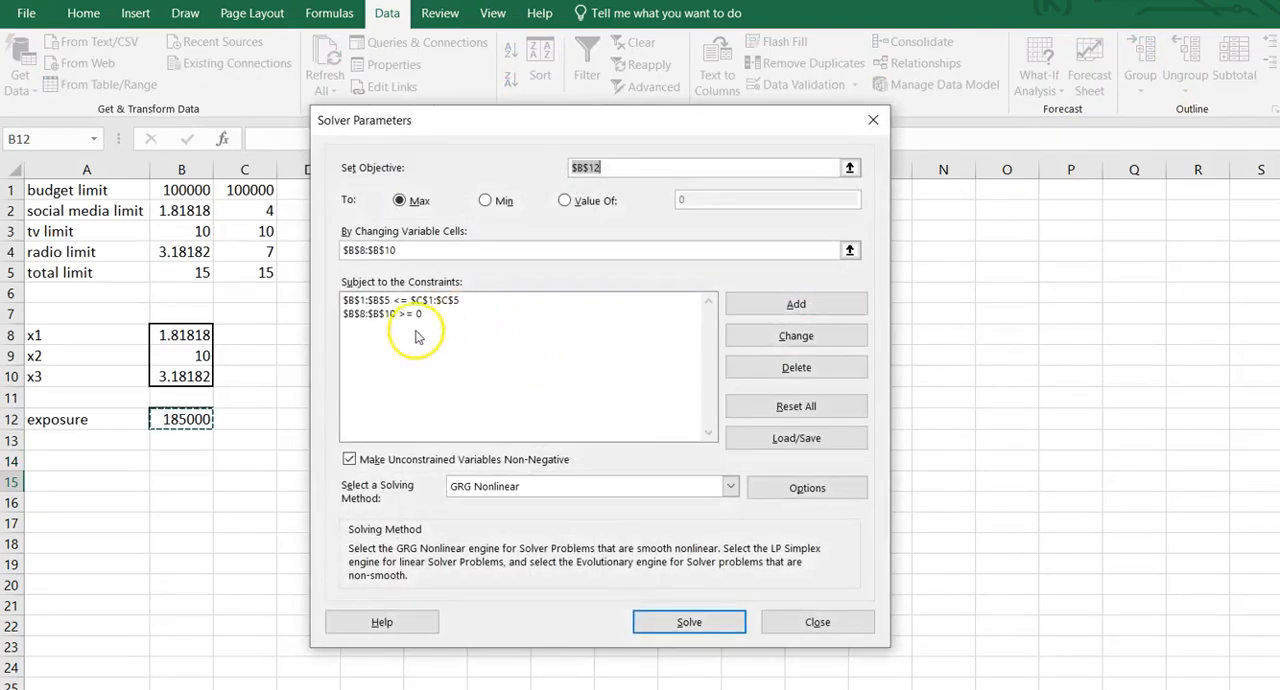
left_click(417, 317)
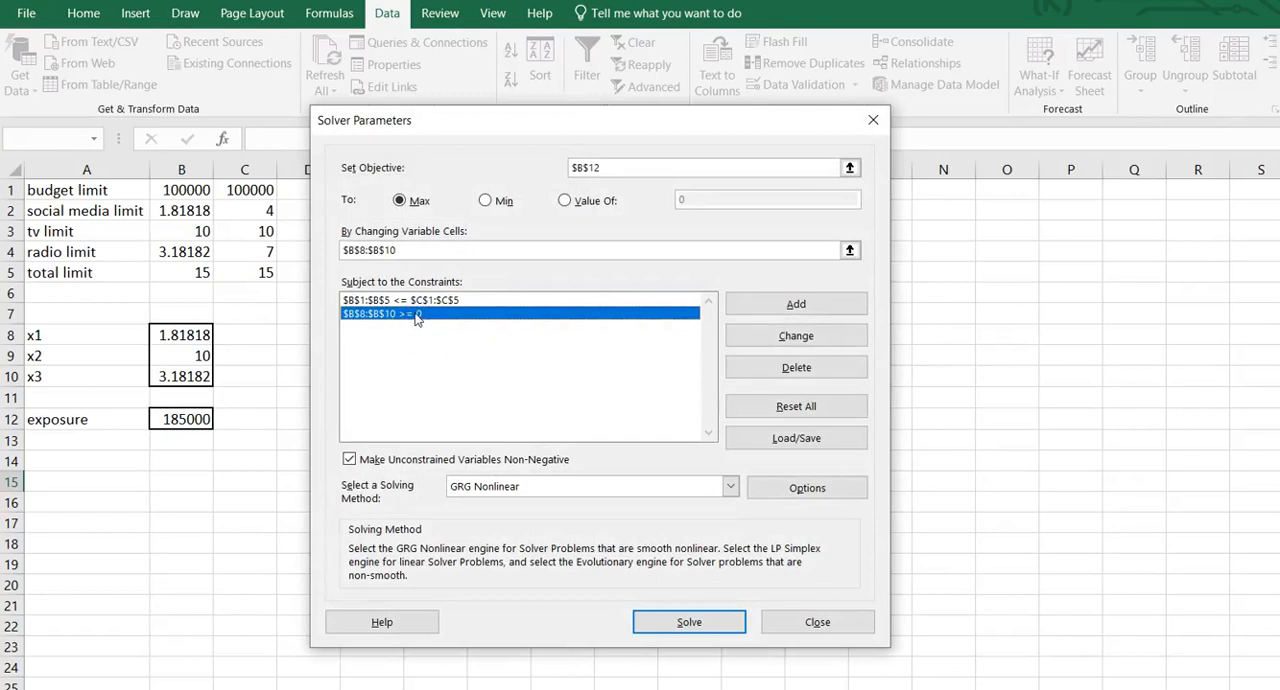
left_click(796, 336)
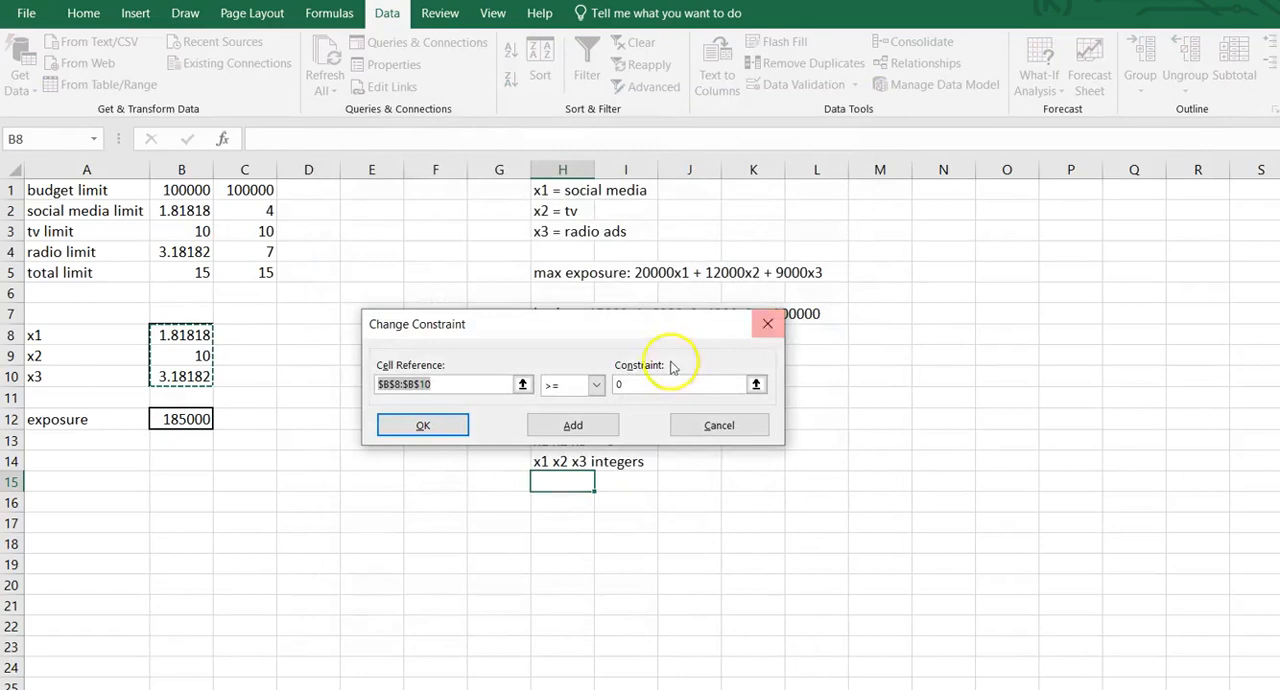
left_click(596, 385)
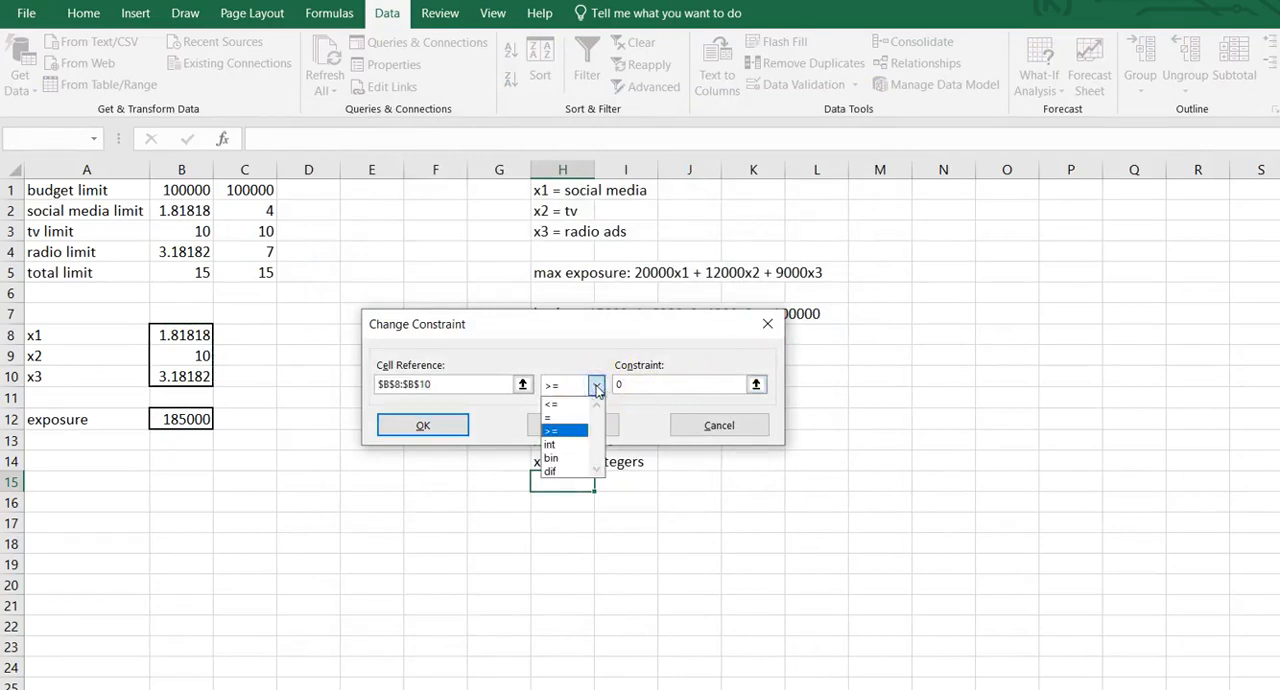
left_click(562, 445)
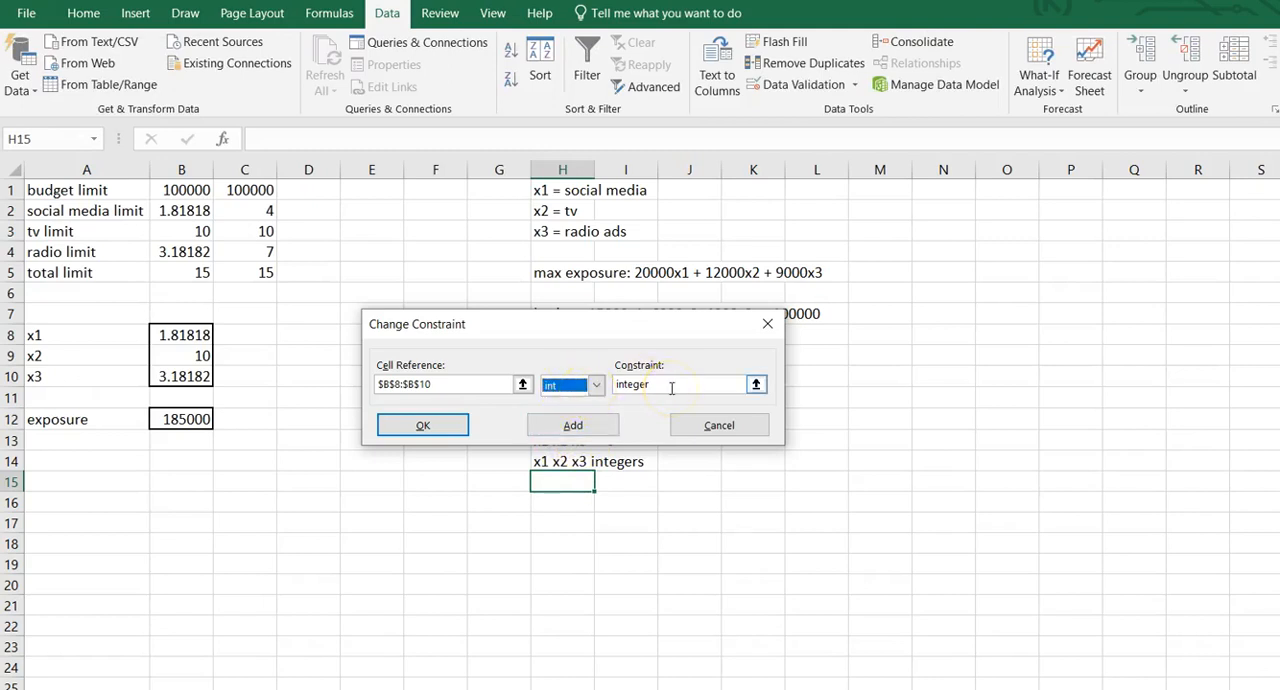
left_click(463, 428)
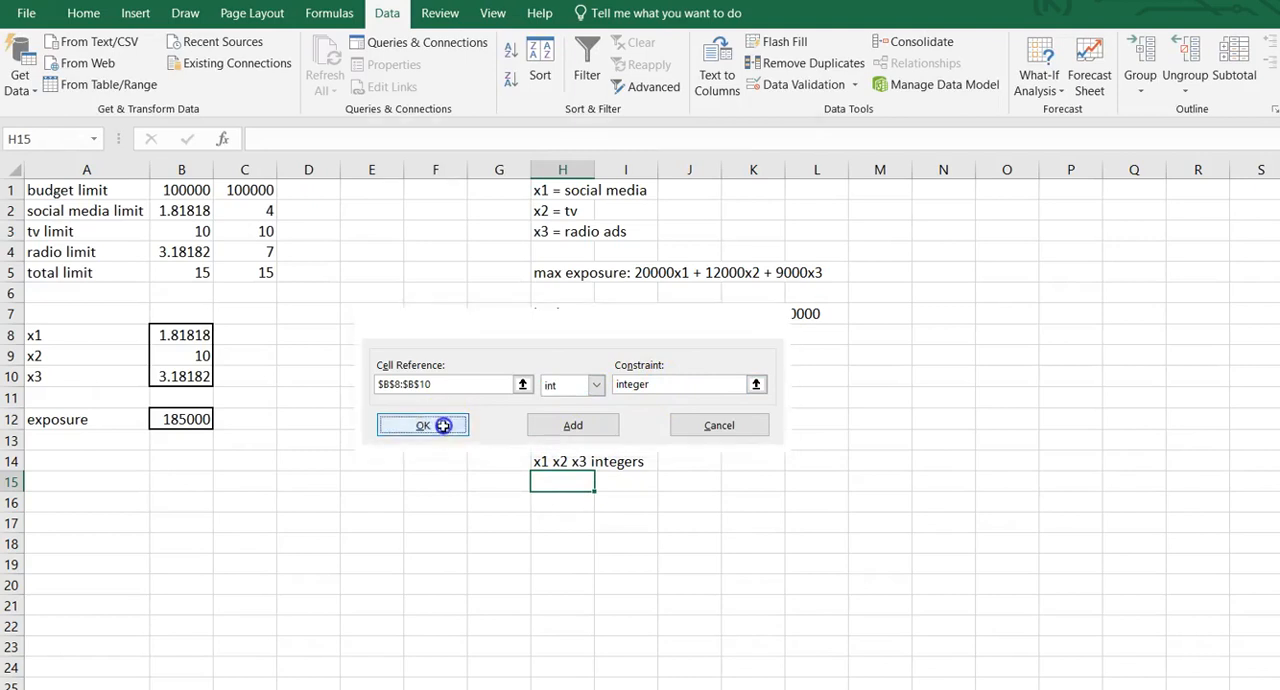
Solve the model again with the integer constraint and keep the Solver solution.
left_click(626, 622)
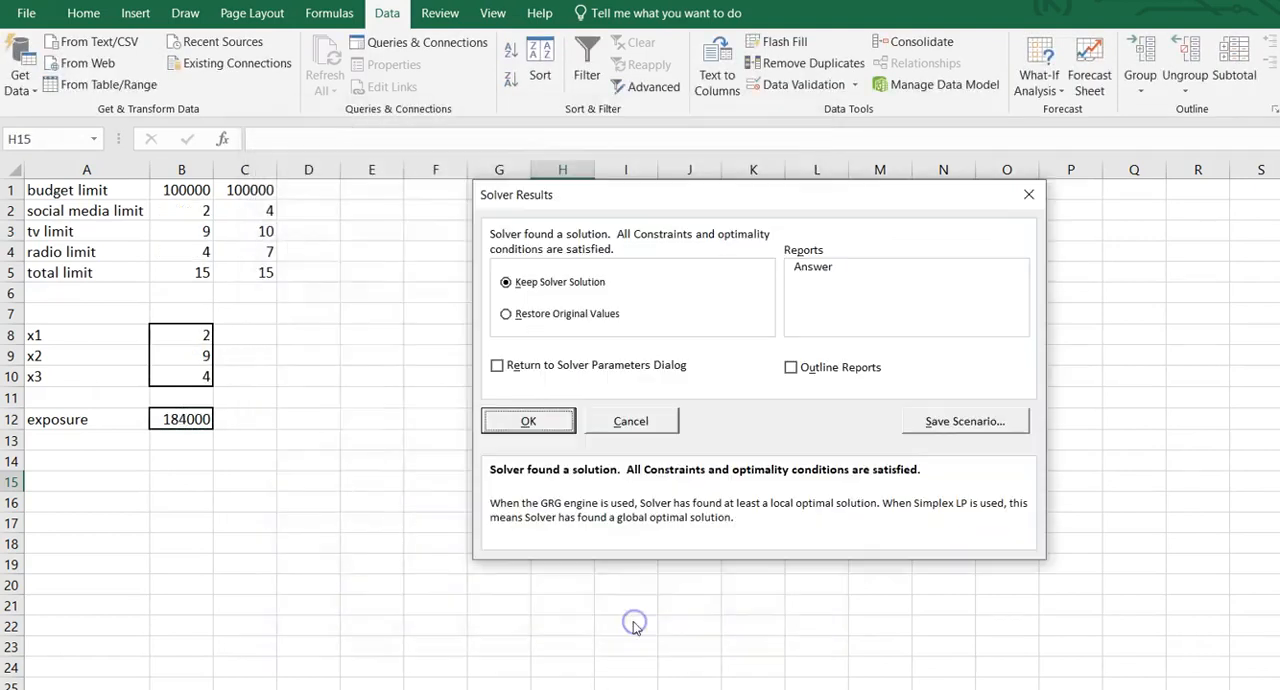
left_click_drag(854, 194, 778, 220)
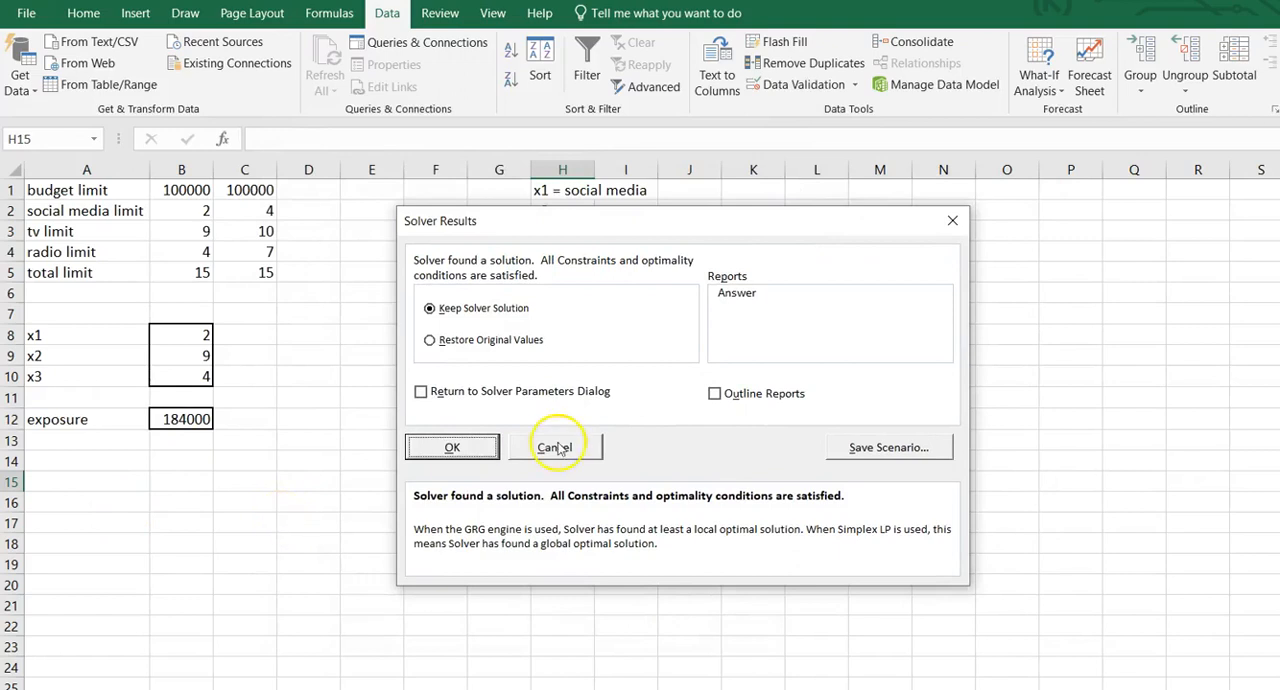
left_click(455, 448)
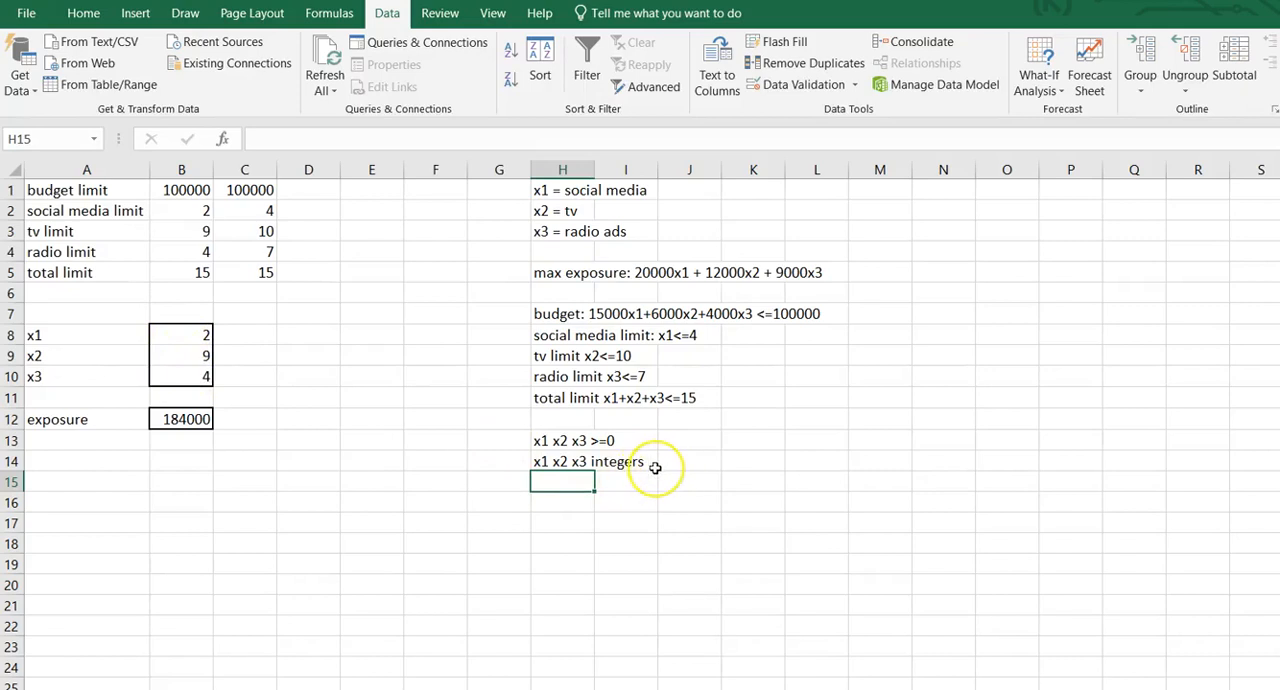
Enter the note "whole numbers" in cell H15 below the integers condition.
type("hole numbers")
key("Return")
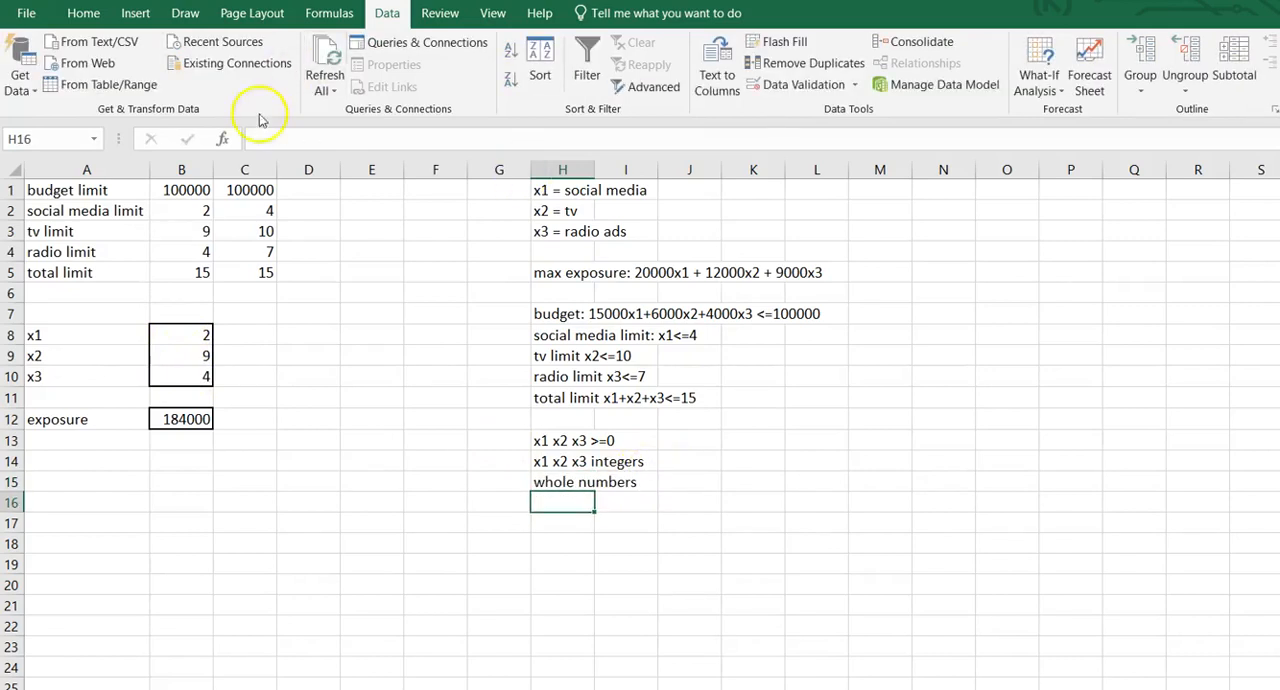